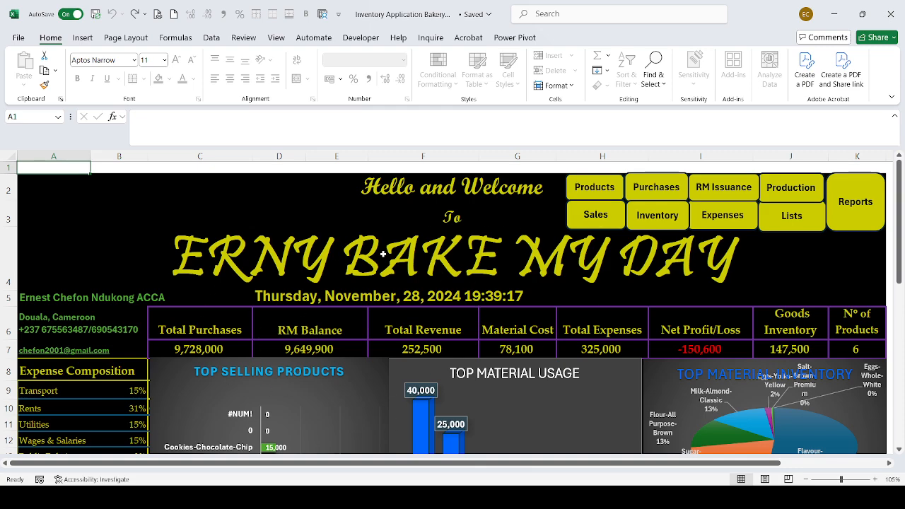
# Step: Look over the dashboard charts, then open the Products list
pyautogui.scroll(-4, 467, 330)
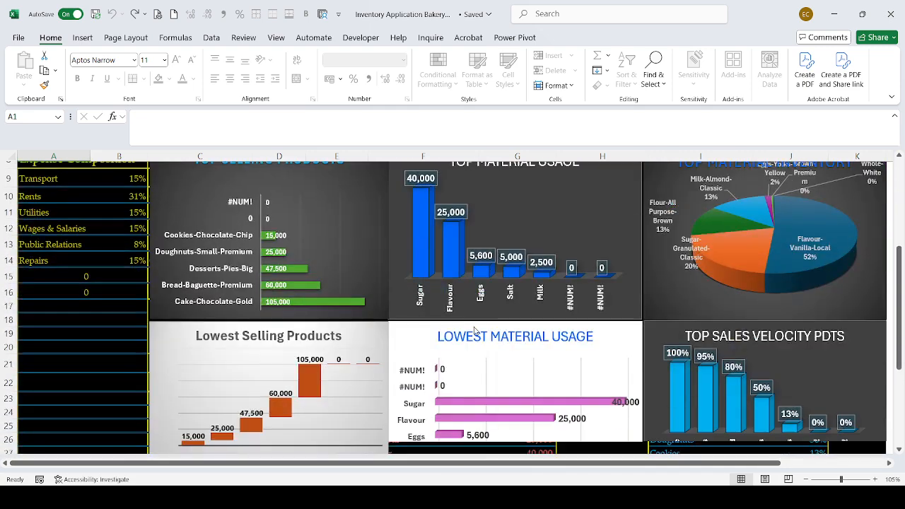
pyautogui.scroll(4, 474, 331)
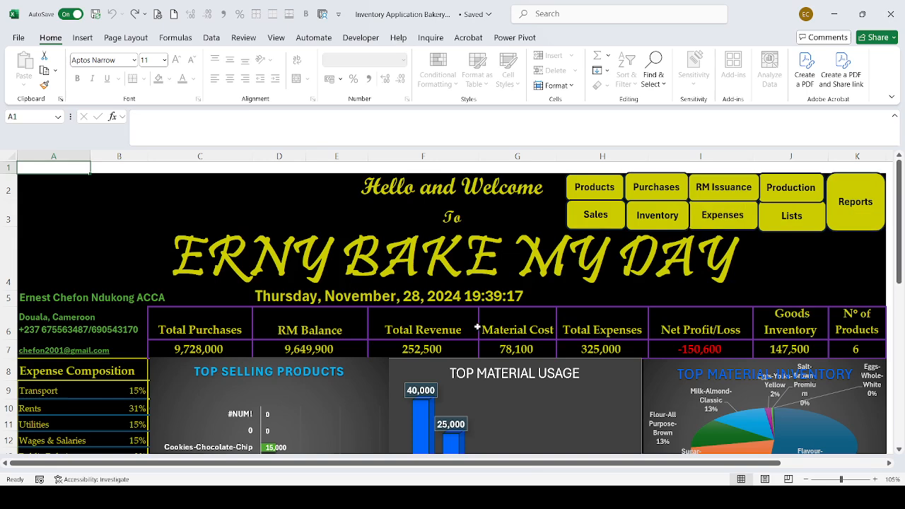
pyautogui.click(597, 188)
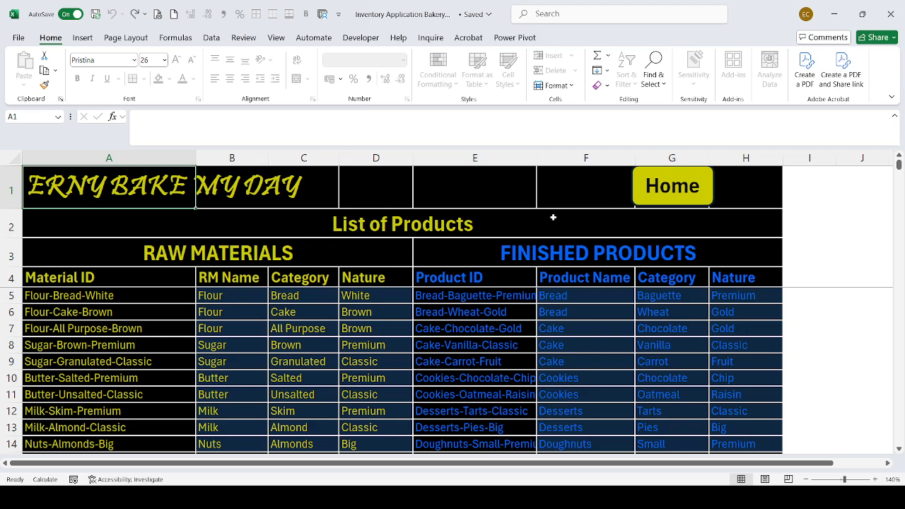
# Step: Add a raw material in row 21 of the product list with name Cornmeal, category Refined and nature Premium
pyautogui.scroll(-4, 297, 424)
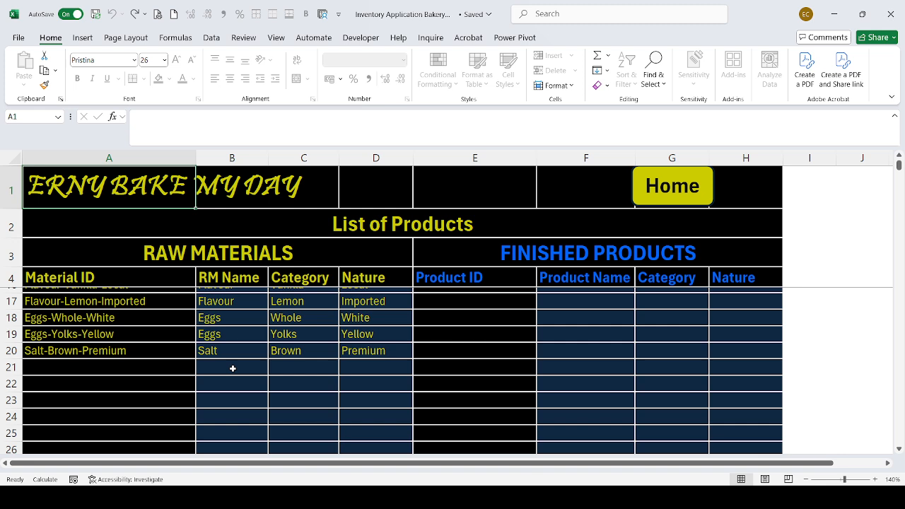
pyautogui.click(233, 368)
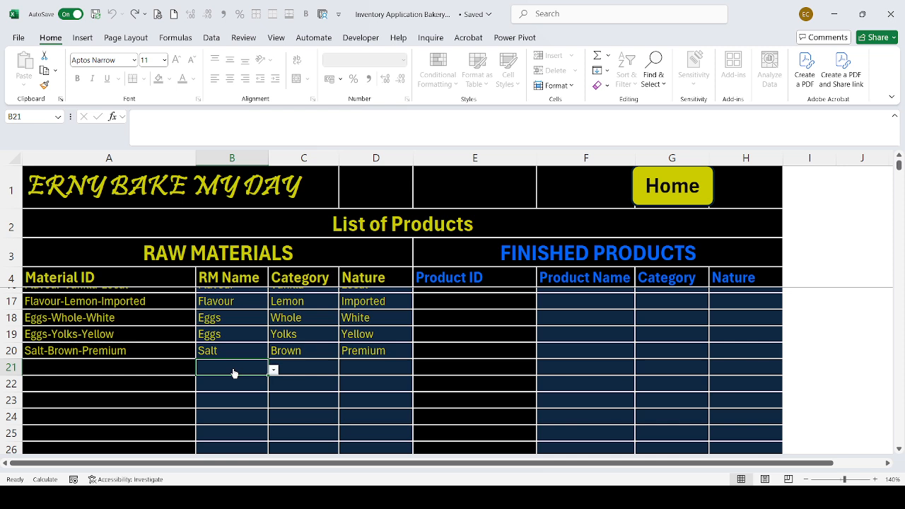
pyautogui.write('Cornmea')
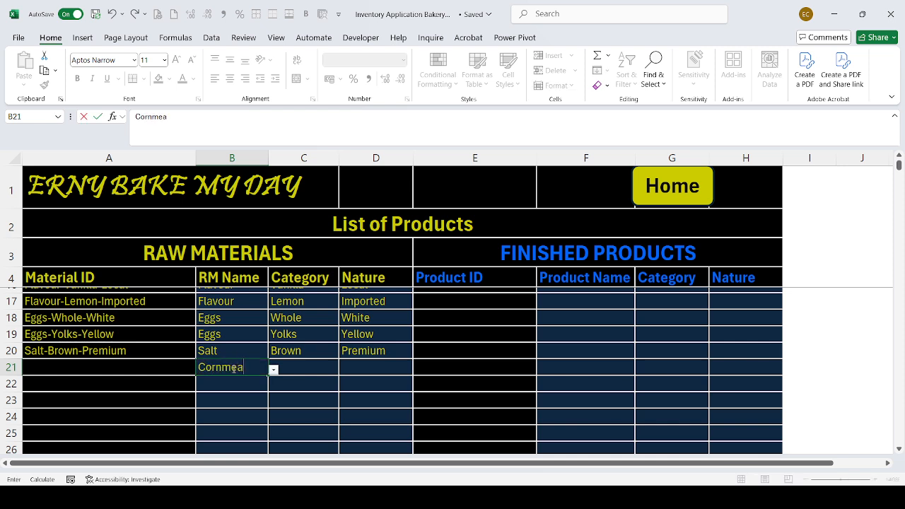
pyautogui.write('l')
pyautogui.press('Tab')
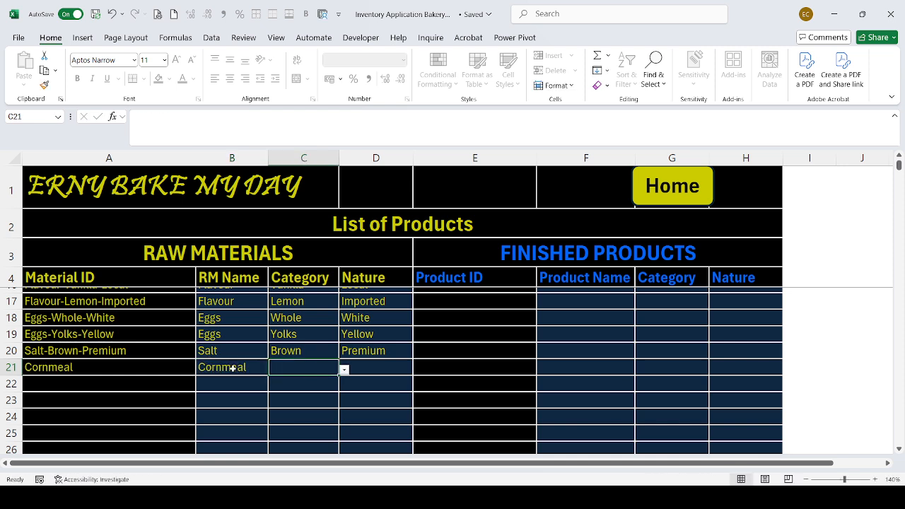
pyautogui.write('Refined')
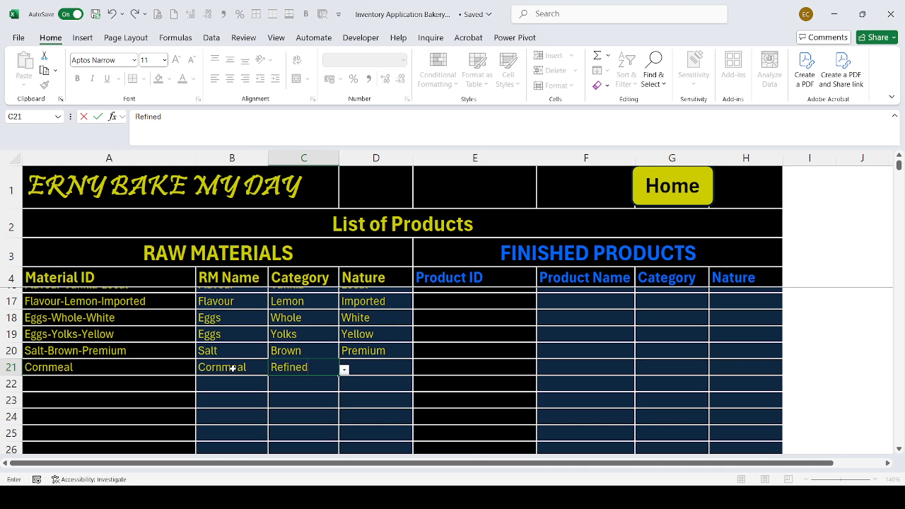
pyautogui.press('Tab')
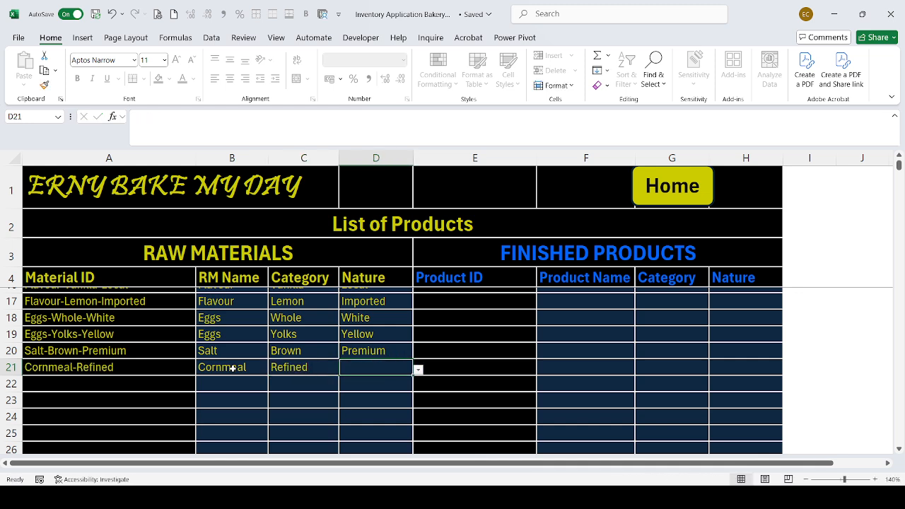
pyautogui.write('Premium')
pyautogui.press('Tab')
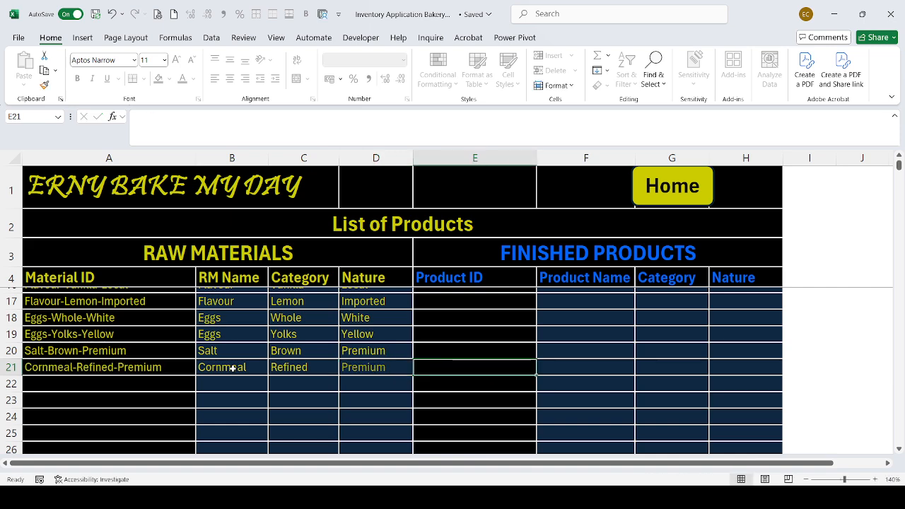
# Step: Add a finished product in row 15 with name Croissant, category Chocolate and nature Premium
pyautogui.scroll(4, 619, 365)
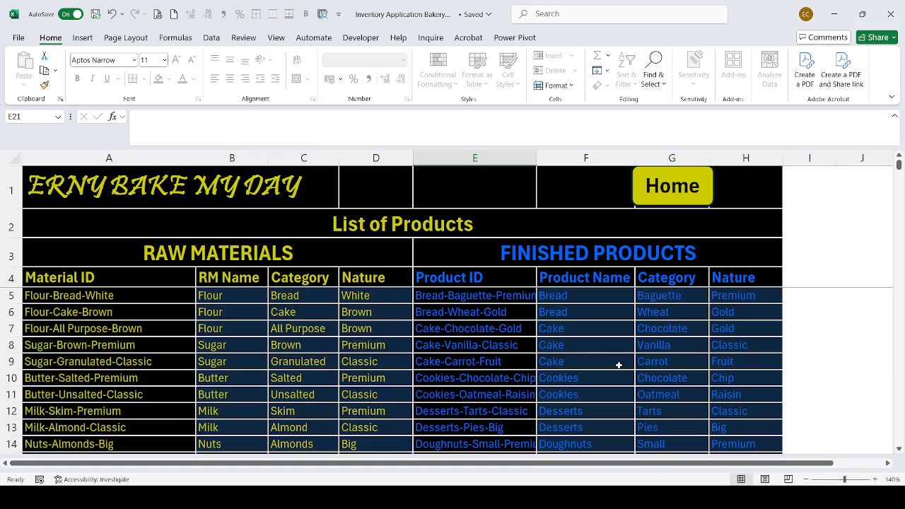
pyautogui.scroll(-3, 618, 364)
pyautogui.scroll(2, 618, 365)
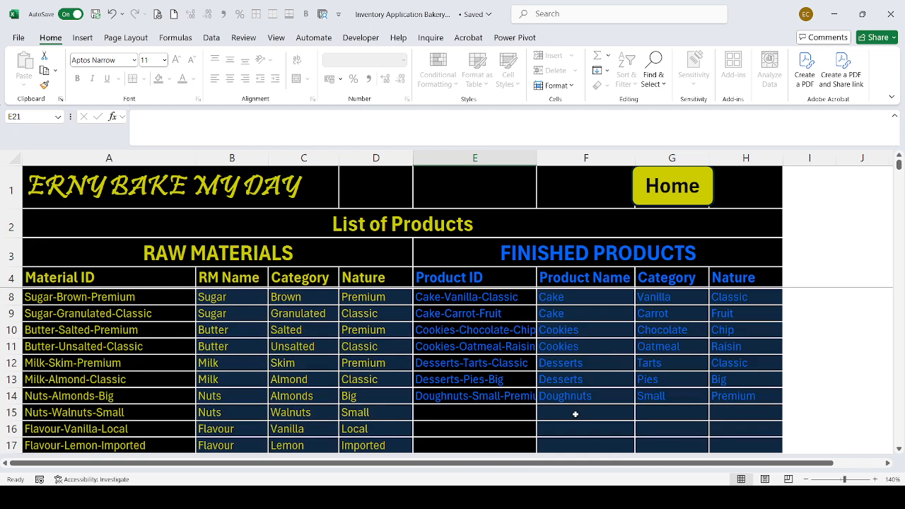
pyautogui.click(575, 415)
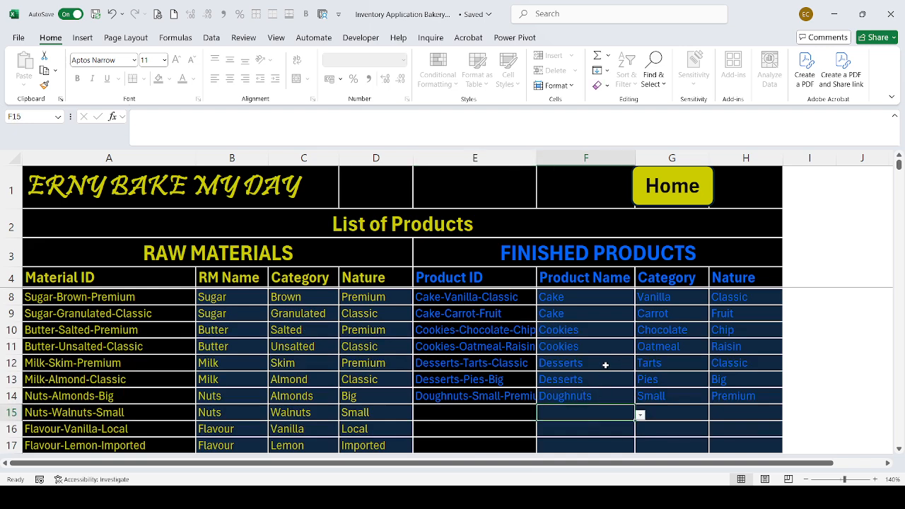
pyautogui.write('Crois')
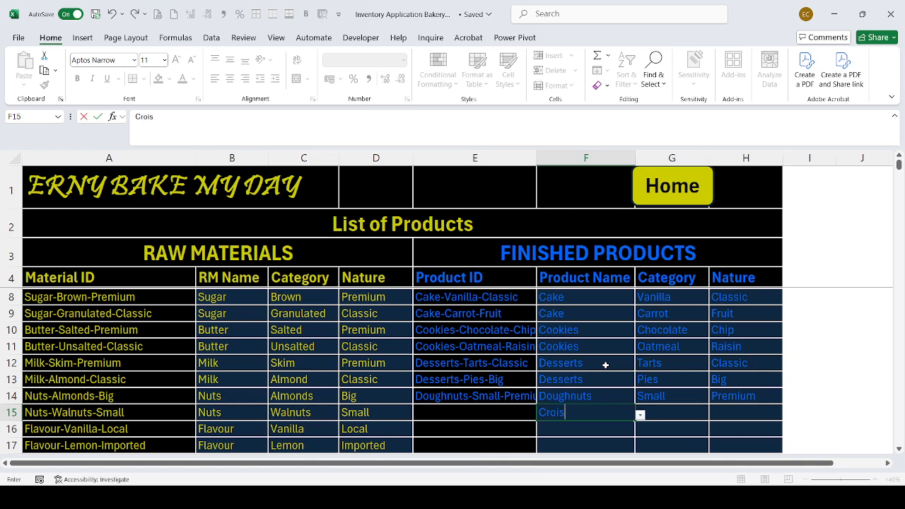
pyautogui.write('sant')
pyautogui.press('Tab')
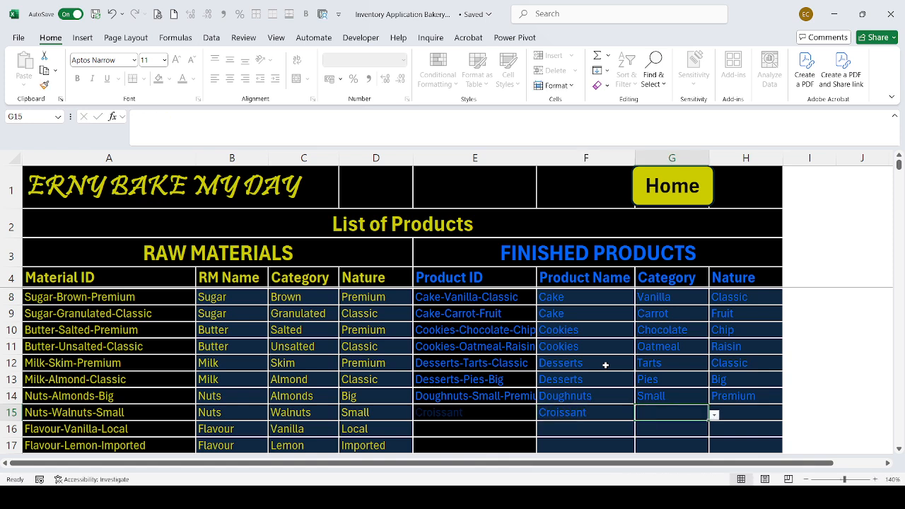
pyautogui.write('Cho')
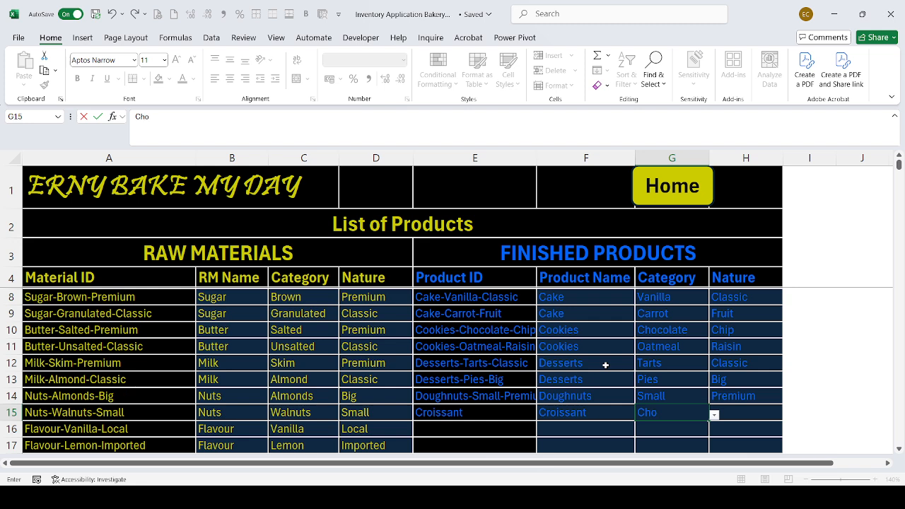
pyautogui.write('colate')
pyautogui.press('Tab')
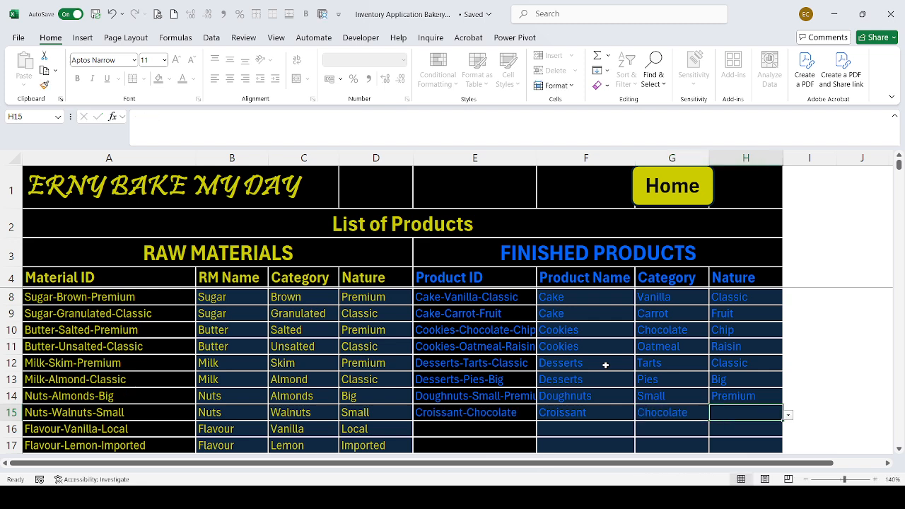
pyautogui.write('Pr')
pyautogui.press('Return')
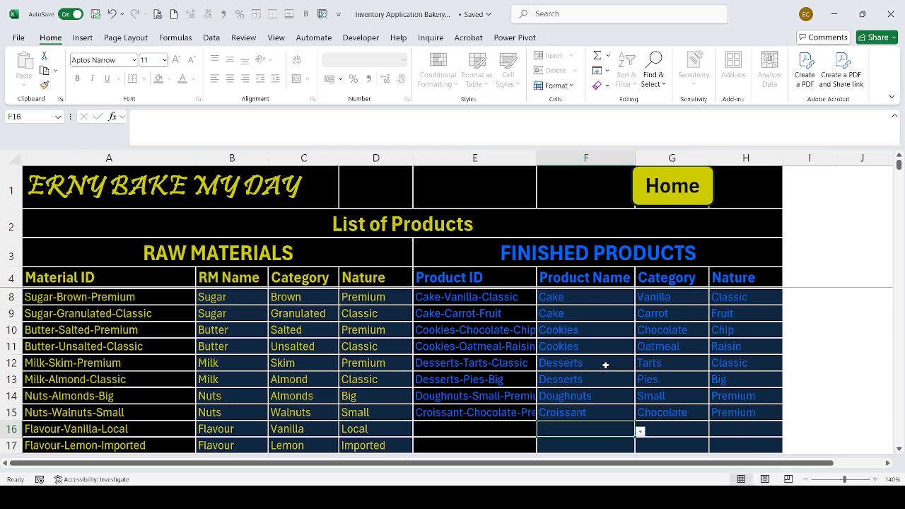
# Step: Return to the dashboard, open Purchases and start a row 11 entry dated 28/11/2024 for Cornmeal-Refined-Premium
pyautogui.scroll(-1, 446, 364)
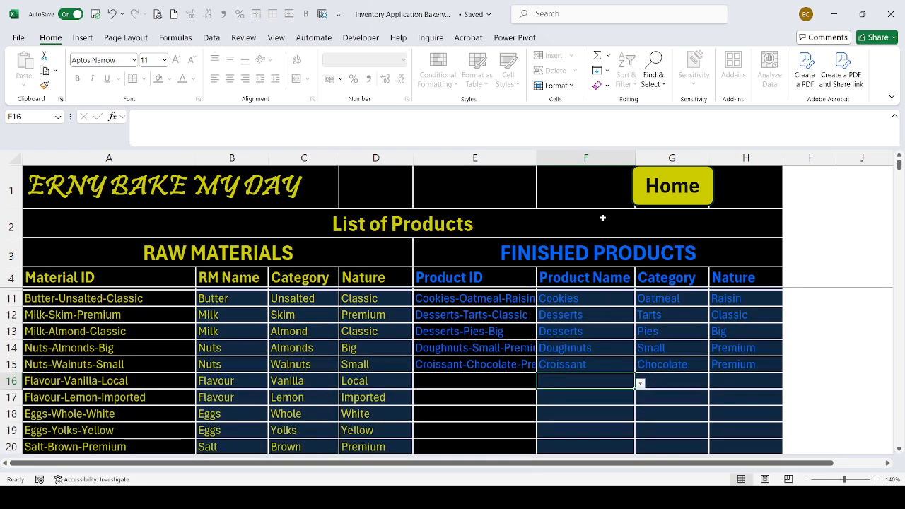
pyautogui.click(665, 189)
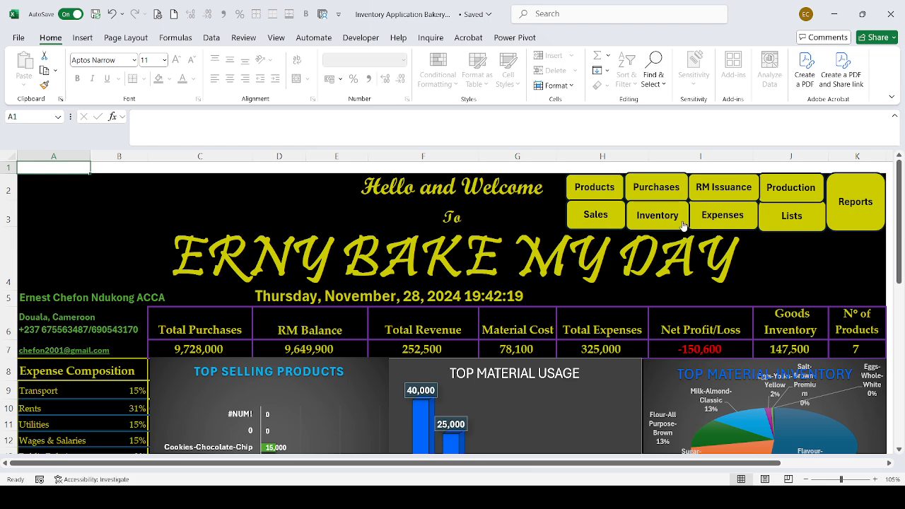
pyautogui.click(655, 188)
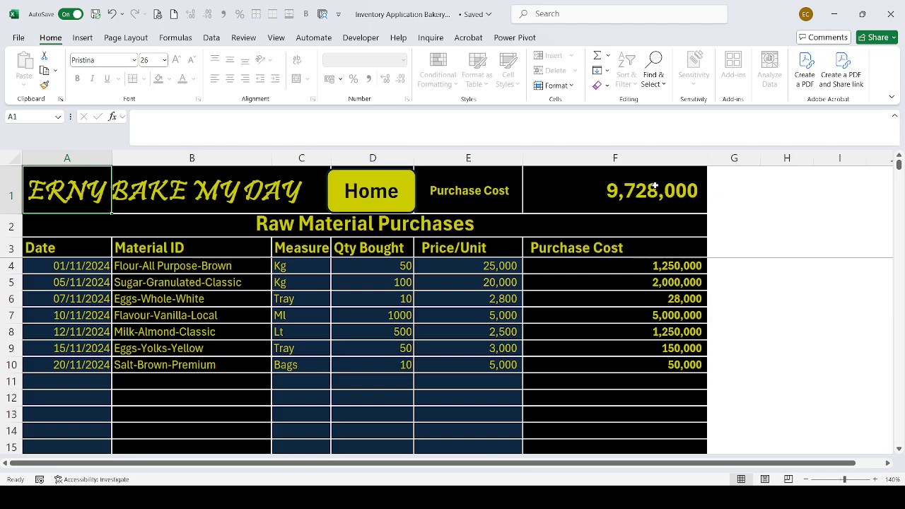
pyautogui.click(79, 381)
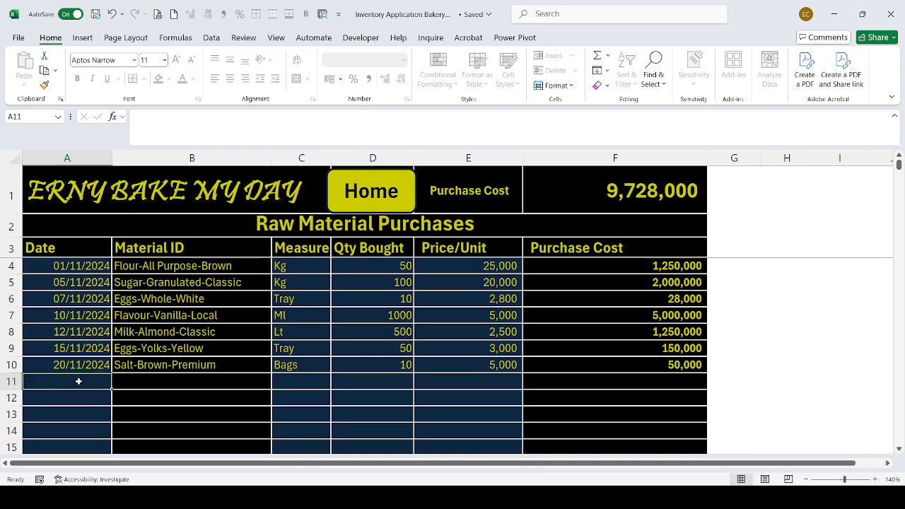
pyautogui.hotkey('ctrl', ';')
pyautogui.press('Tab')
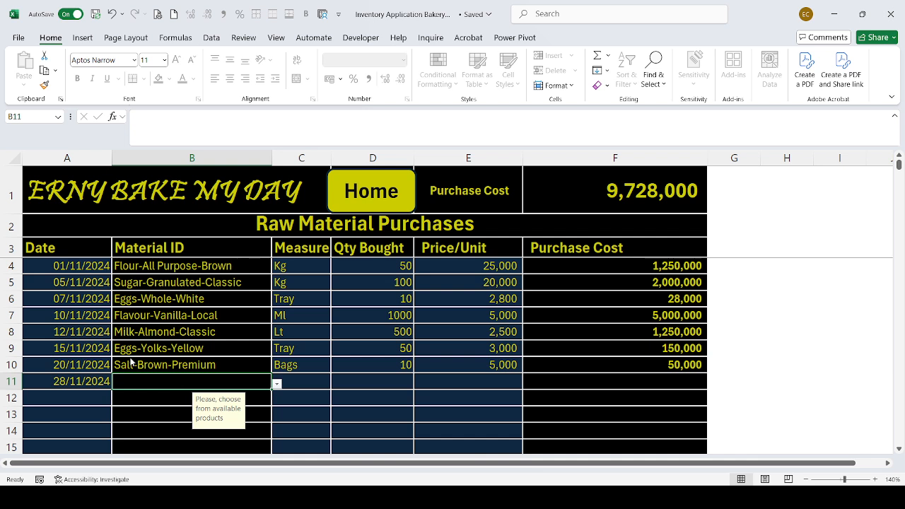
pyautogui.write('Cornmeal-Refined-Premium')
pyautogui.press('Tab')
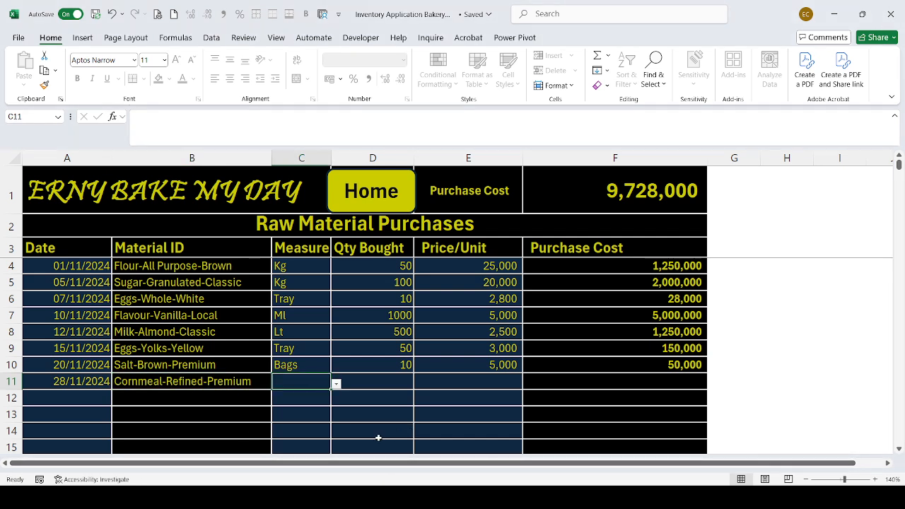
# Step: Complete the cornmeal purchase with measure Bags, quantity bought 10 and price per unit 15,000
pyautogui.write('Bags')
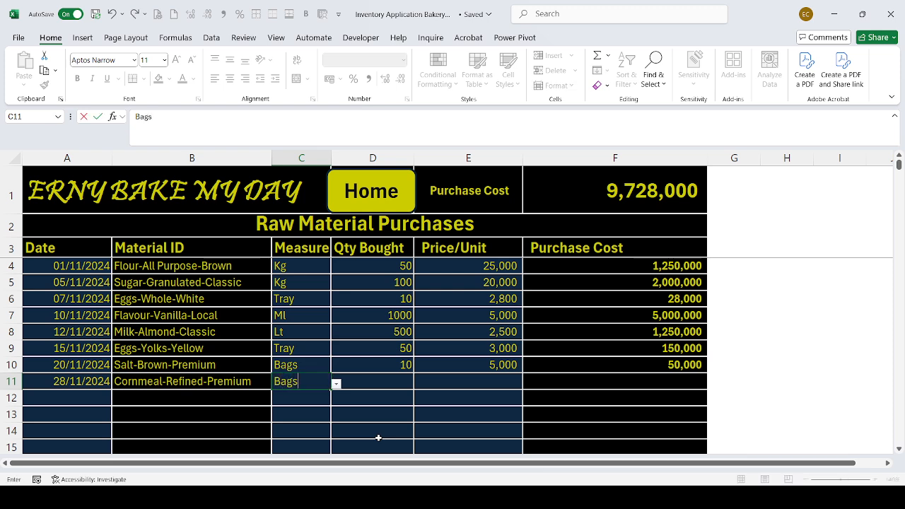
pyautogui.press('Tab')
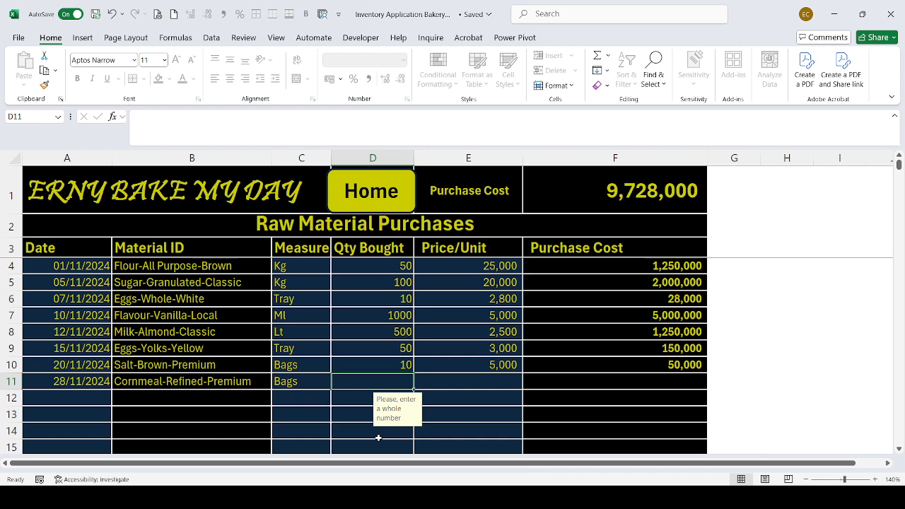
pyautogui.write('10')
pyautogui.press('Tab')
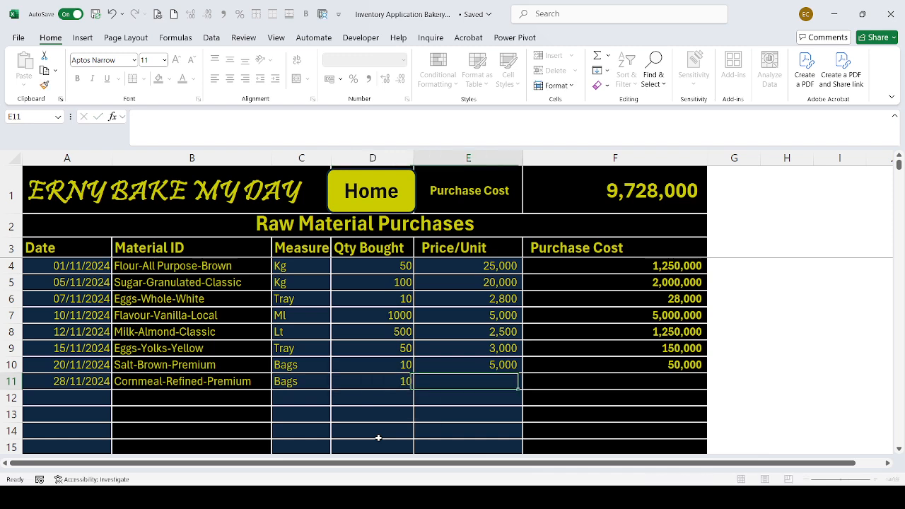
pyautogui.write('15000')
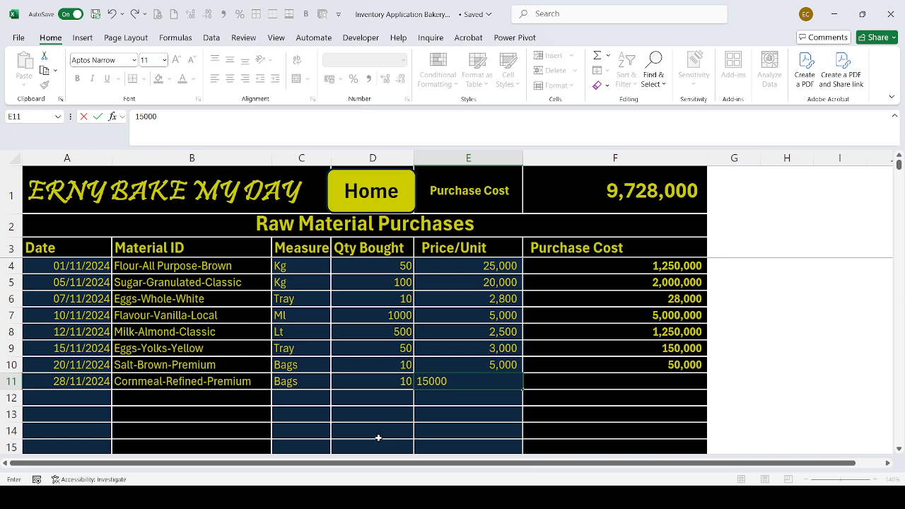
pyautogui.press('Return')
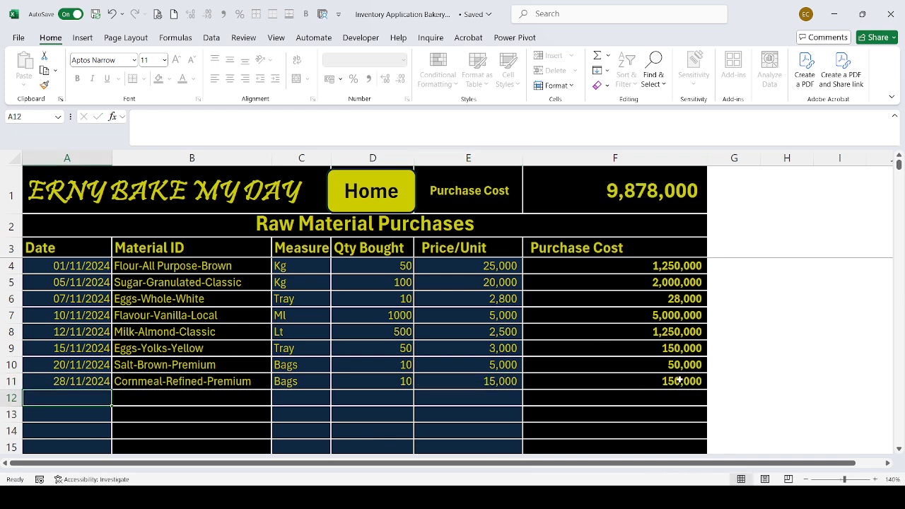
# Step: On the raw material issuance sheet, record in row 9 an issue dated 28/11/2024 of Cornmeal-Refined-Premium with quantity 2
pyautogui.click(367, 197)
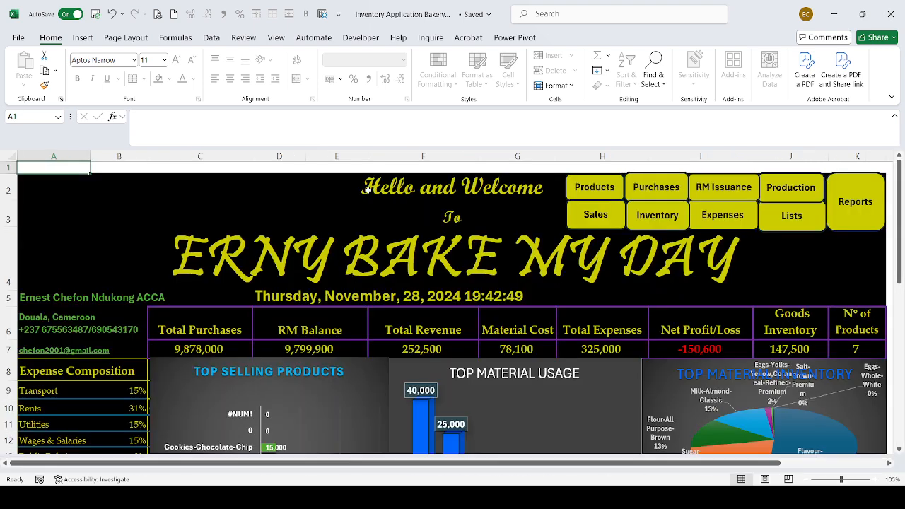
pyautogui.click(723, 188)
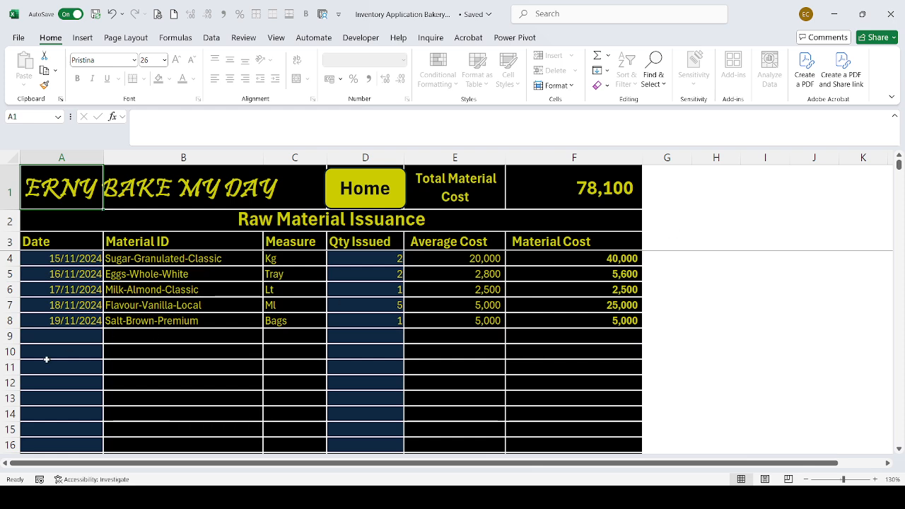
pyautogui.click(69, 329)
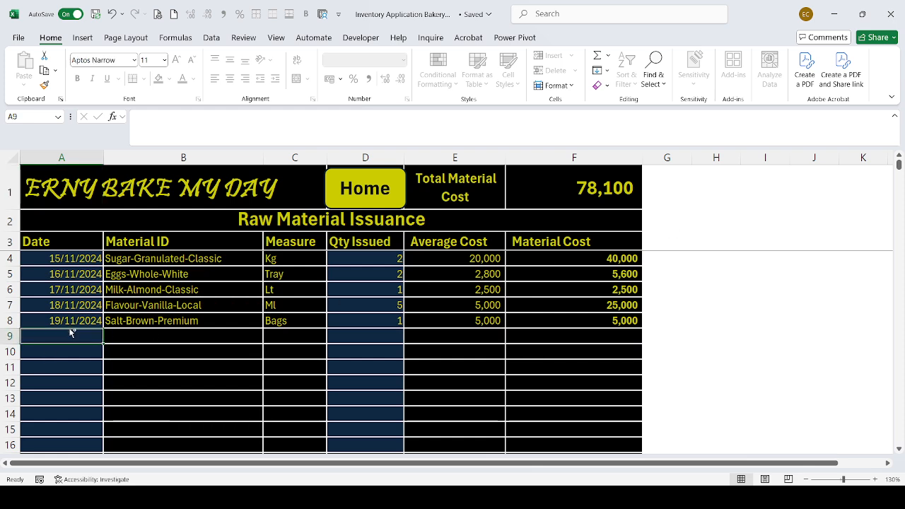
pyautogui.write('28/11/2024')
pyautogui.press('Tab')
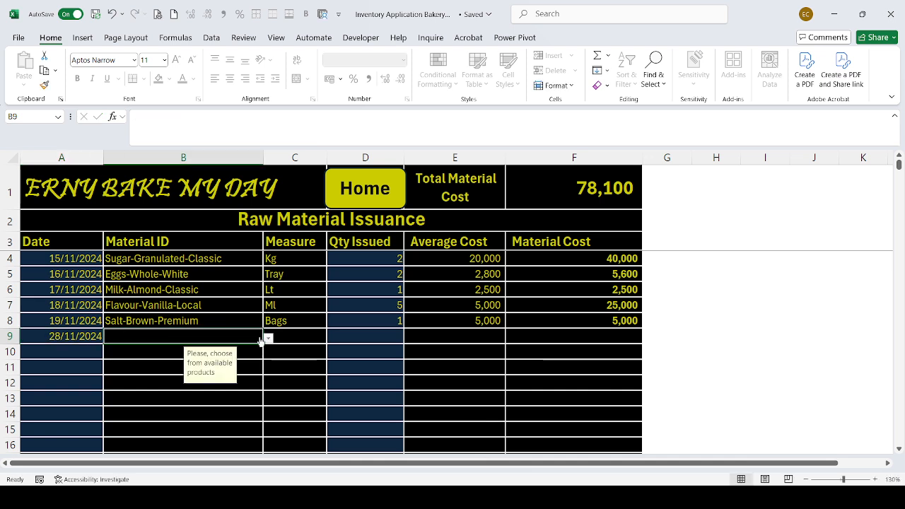
pyautogui.click(154, 409)
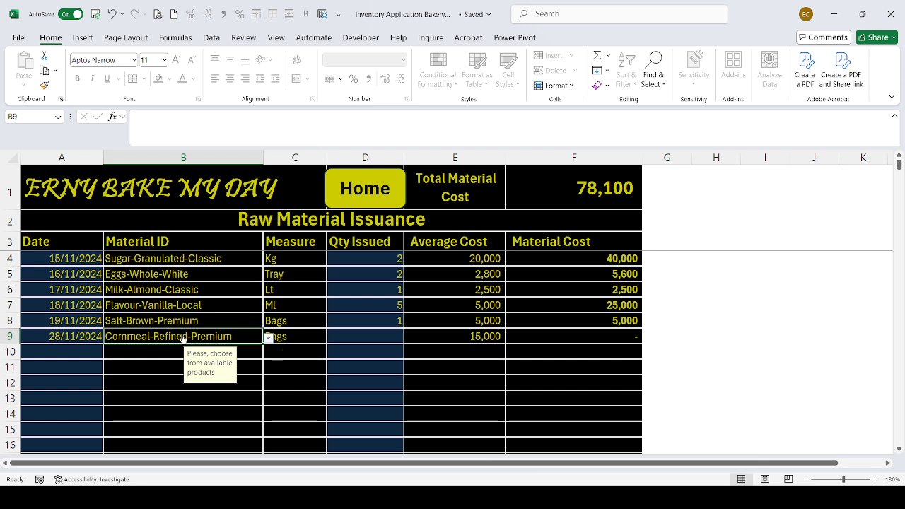
pyautogui.press('Tab')
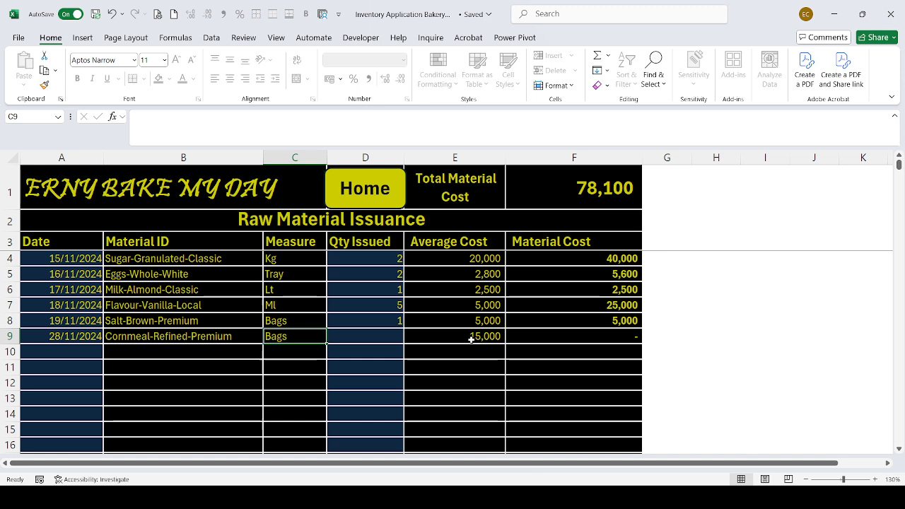
pyautogui.click(382, 338)
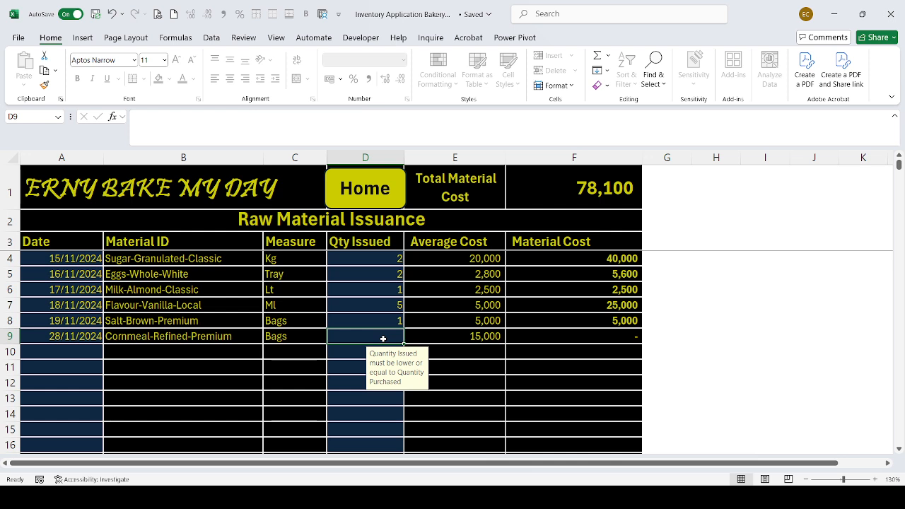
pyautogui.write('2')
pyautogui.press('Return')
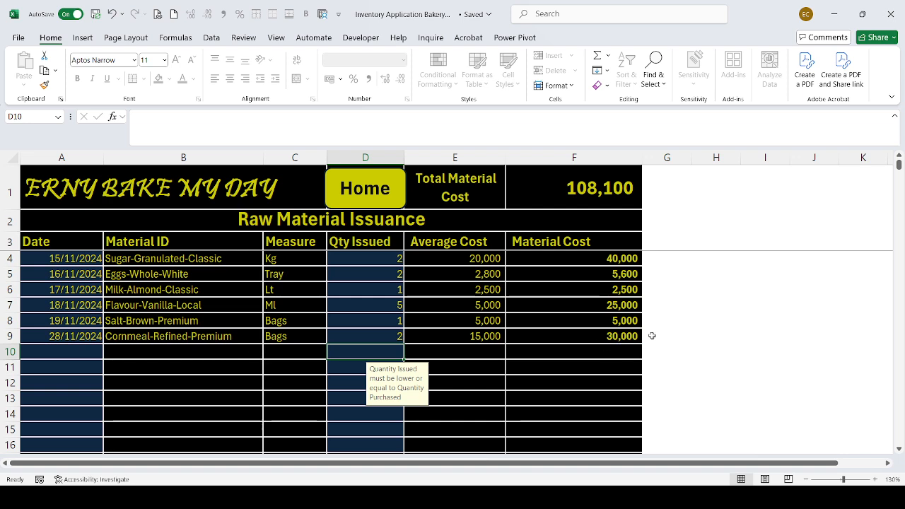
# Step: Go back to the dashboard, open Production and start a row 9 entry dated 28/11/2024 for Croissant-Chocolate-Premium
pyautogui.click(374, 202)
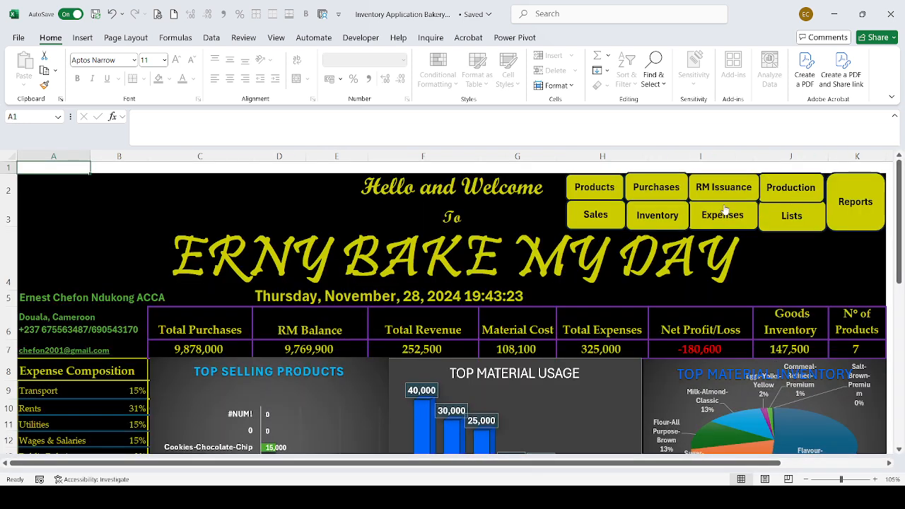
pyautogui.click(791, 193)
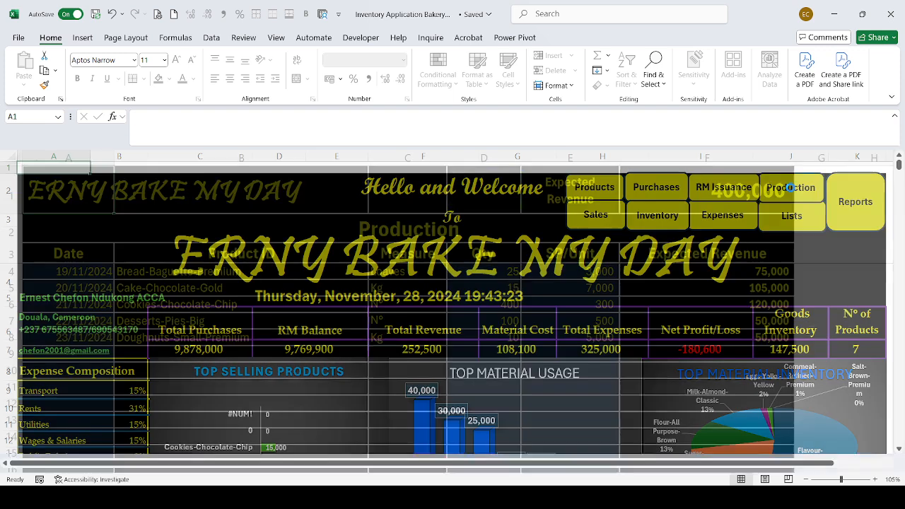
pyautogui.click(69, 353)
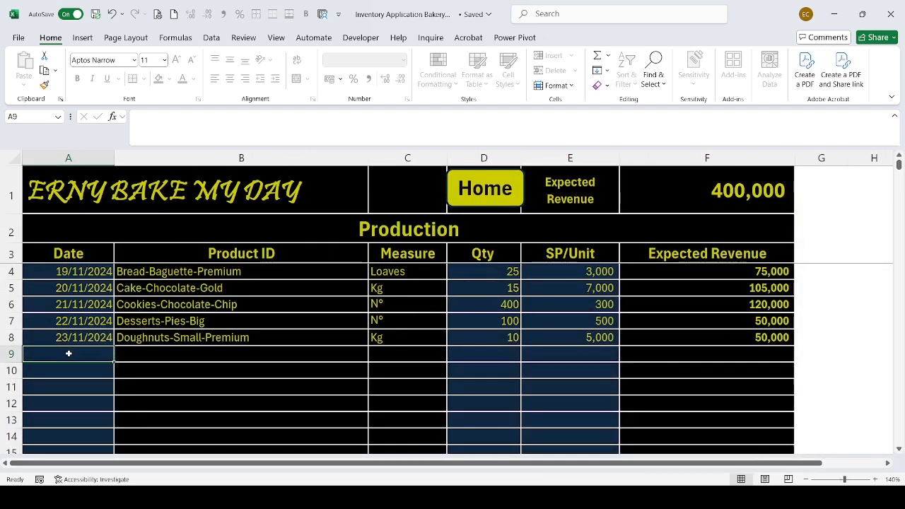
pyautogui.hotkey('ctrl', ';')
pyautogui.press('Tab')
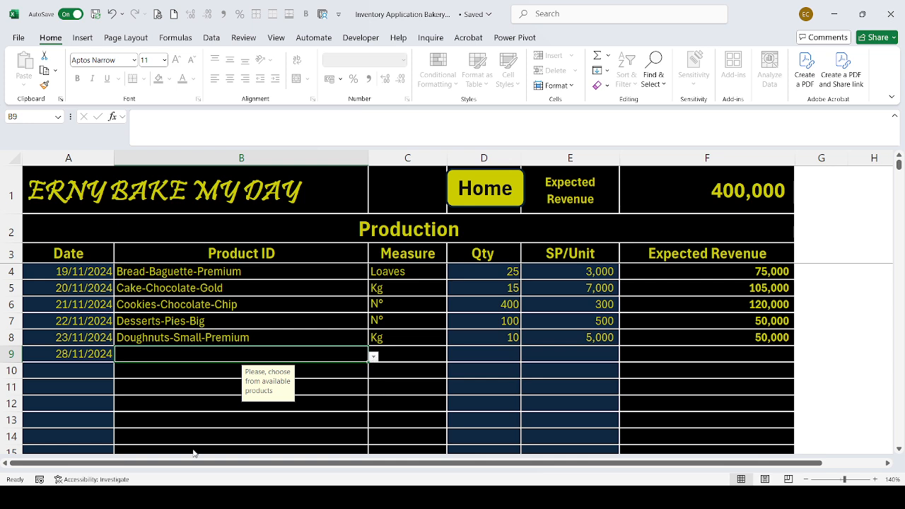
pyautogui.write('Croissant-Chocolate-Premium')
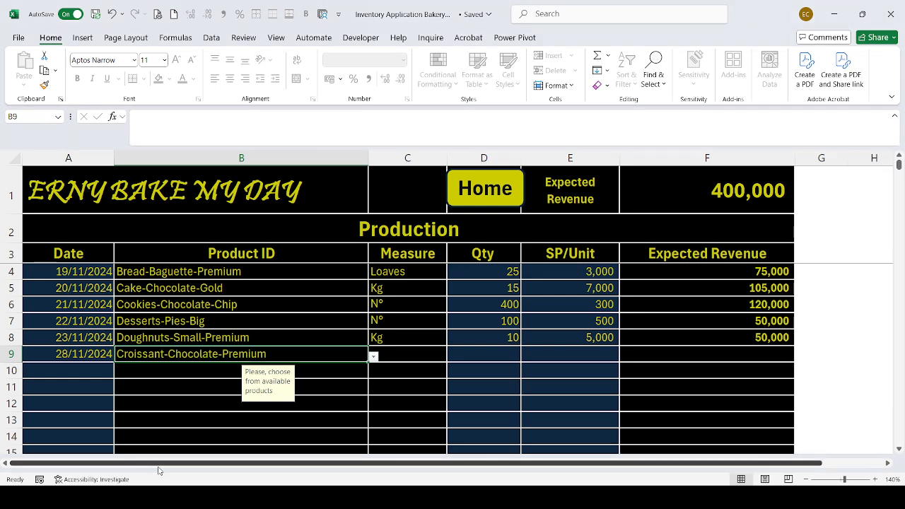
pyautogui.press('Tab')
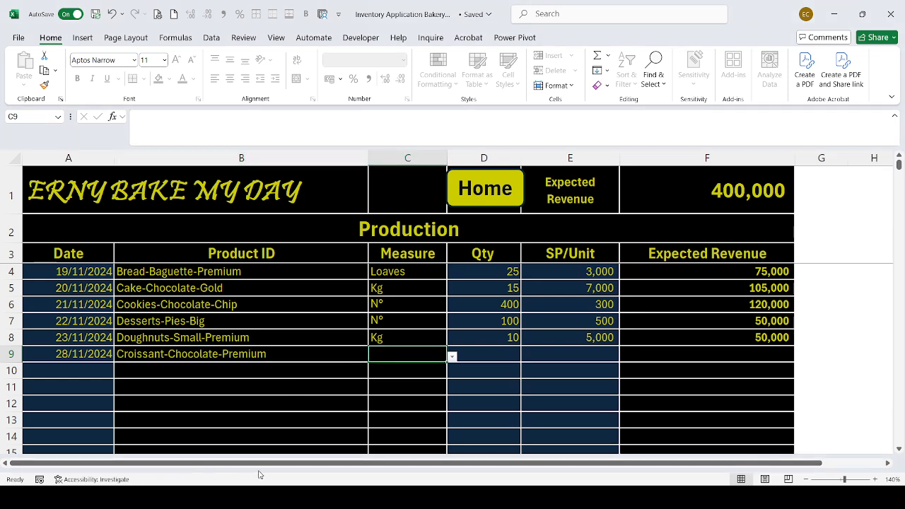
# Step: Complete the croissant production entry with measure N°, quantity 50 and selling price per unit 1,000
pyautogui.write('N')
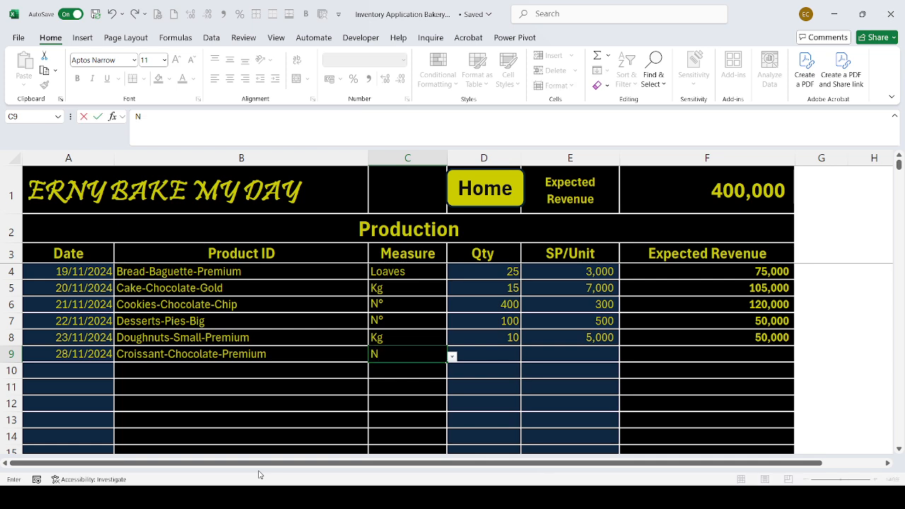
pyautogui.press('Tab')
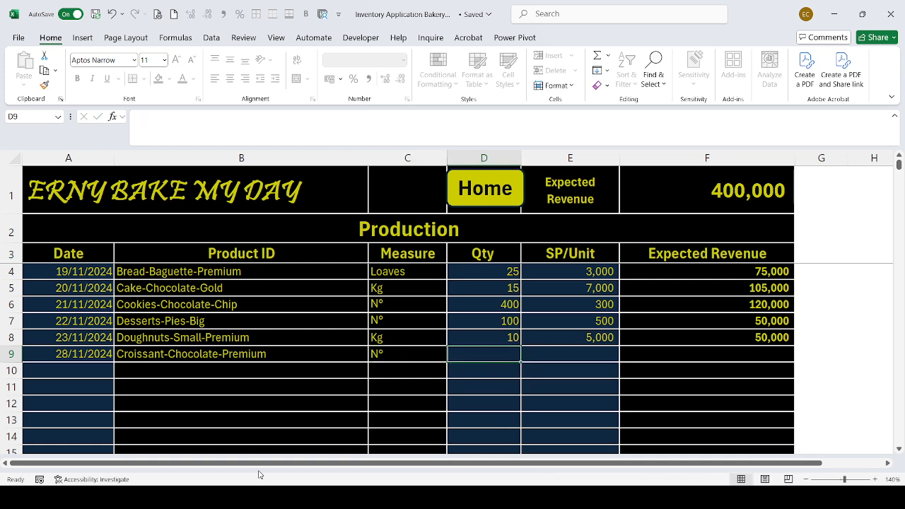
pyautogui.write('50')
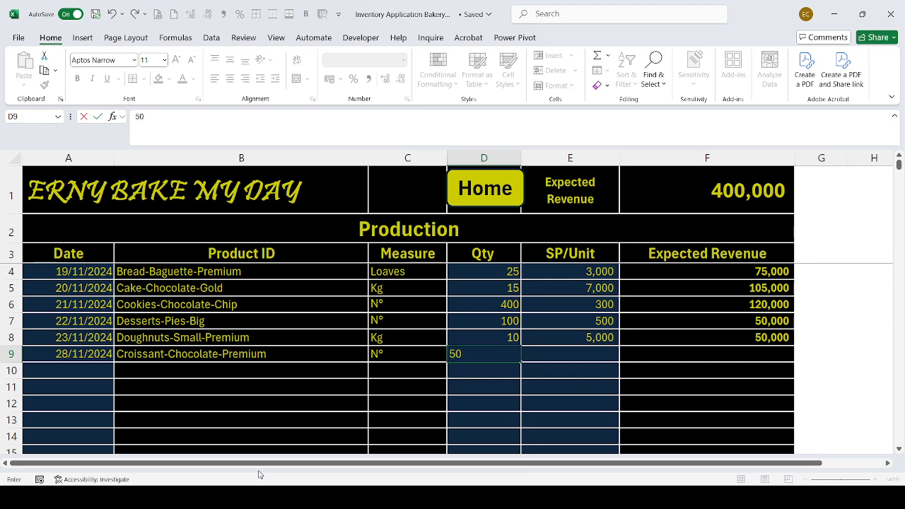
pyautogui.press('Tab')
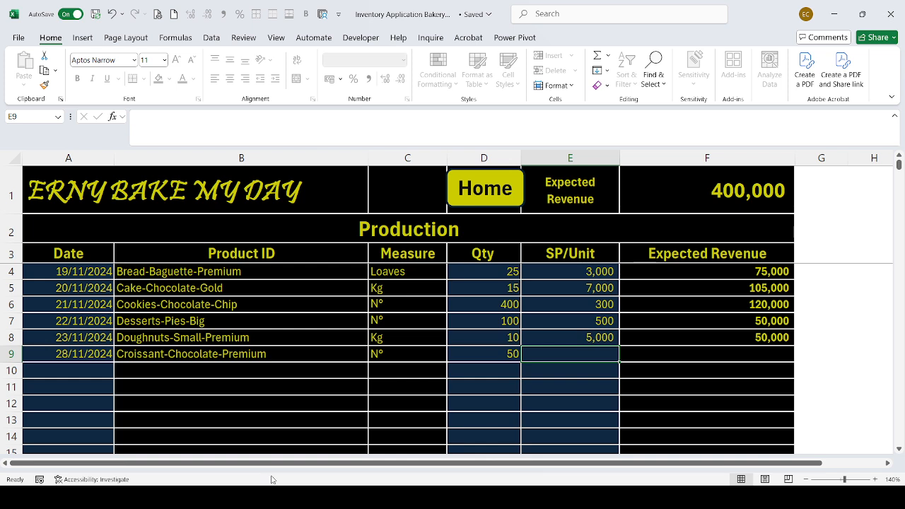
pyautogui.write('10')
pyautogui.write('00')
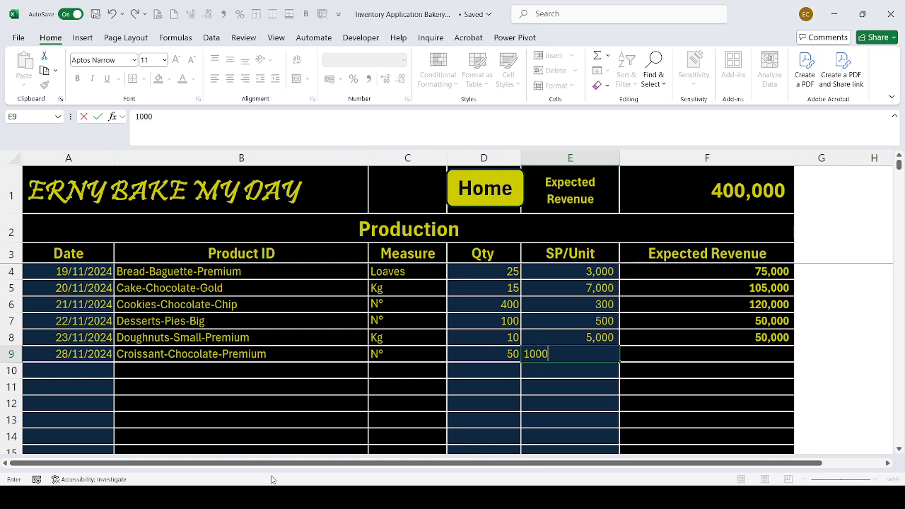
pyautogui.press('Return')
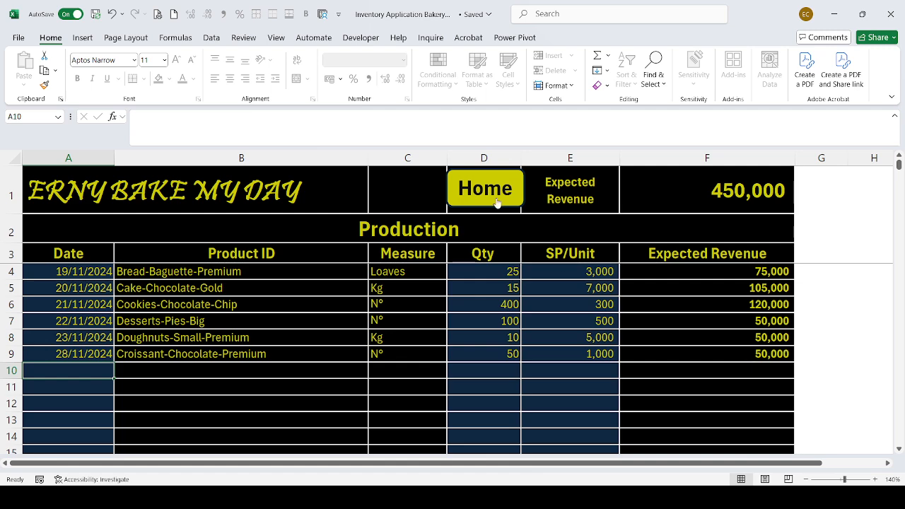
# Step: On the sales sheet, record in row 9 a sale dated 28/11/2024 of Croissant-Chocolate-Premium with quantity sold 40
pyautogui.click(486, 195)
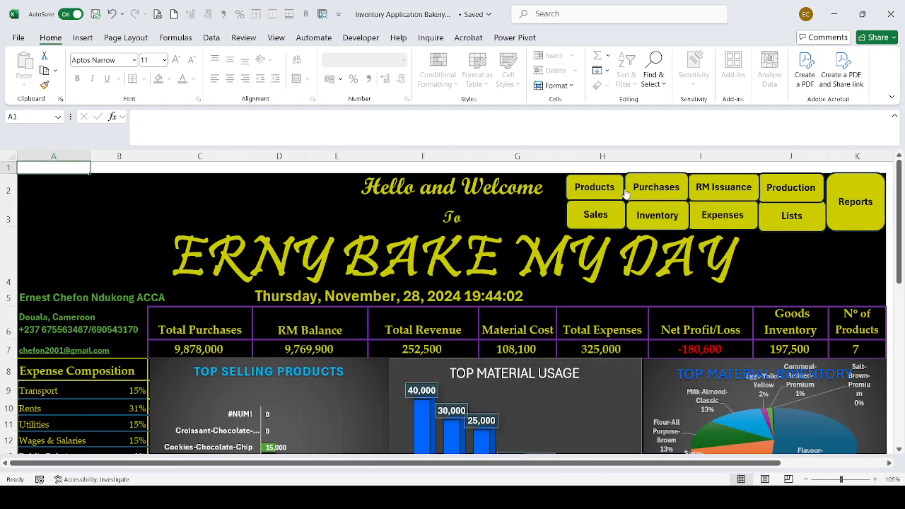
pyautogui.click(596, 214)
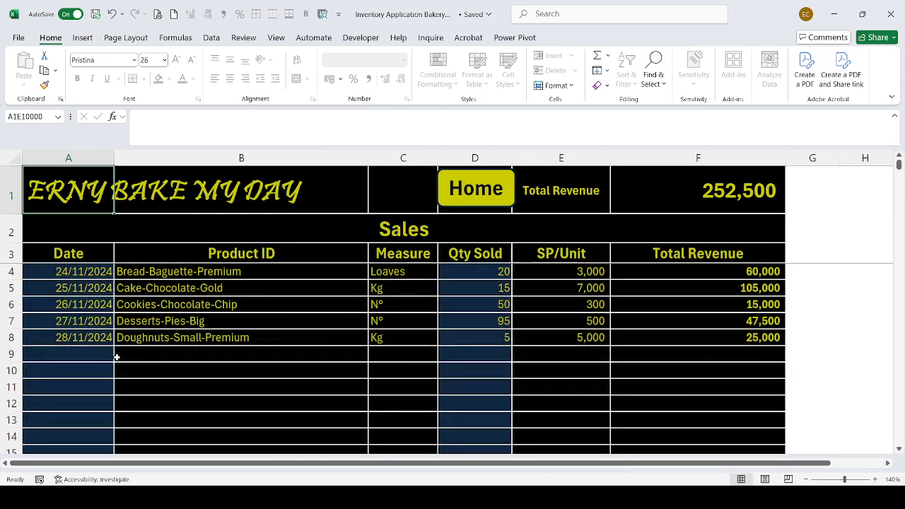
pyautogui.click(71, 358)
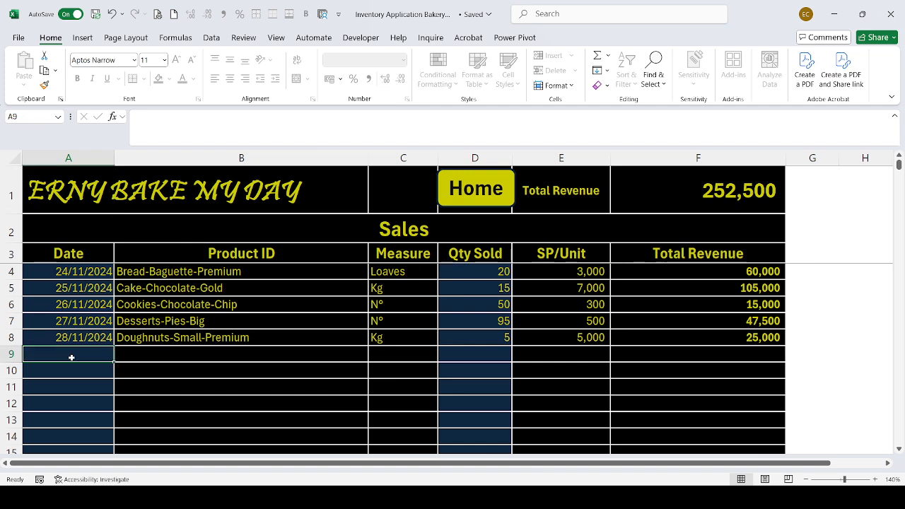
pyautogui.hotkey('ctrl', ';')
pyautogui.press('Tab')
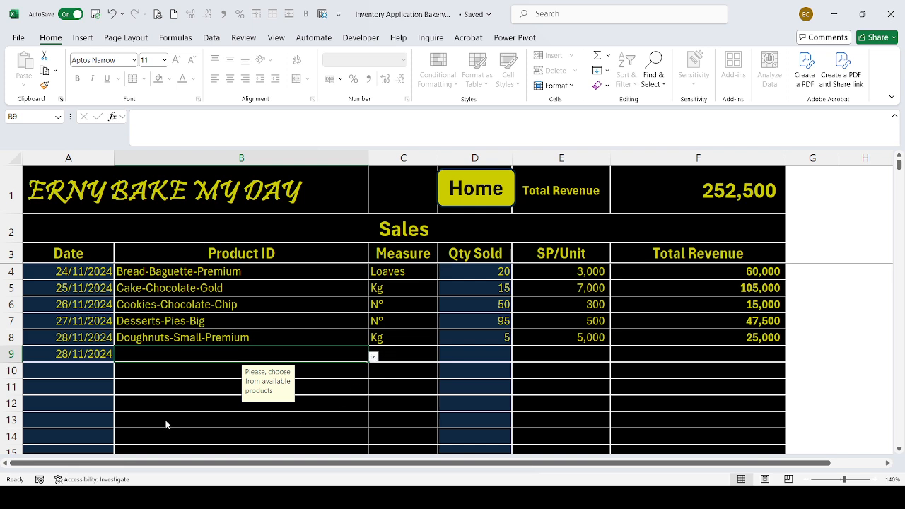
pyautogui.write('Croissant-Chocolate-Premium')
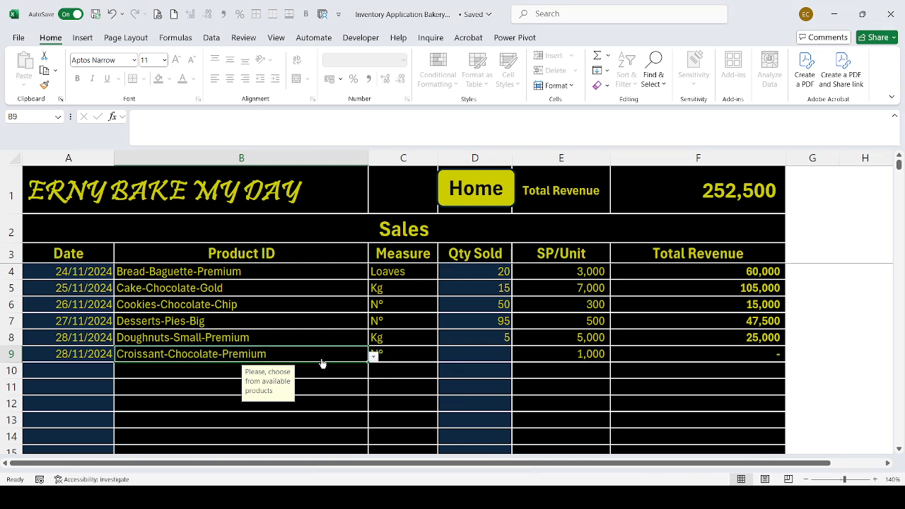
pyautogui.press('Tab')
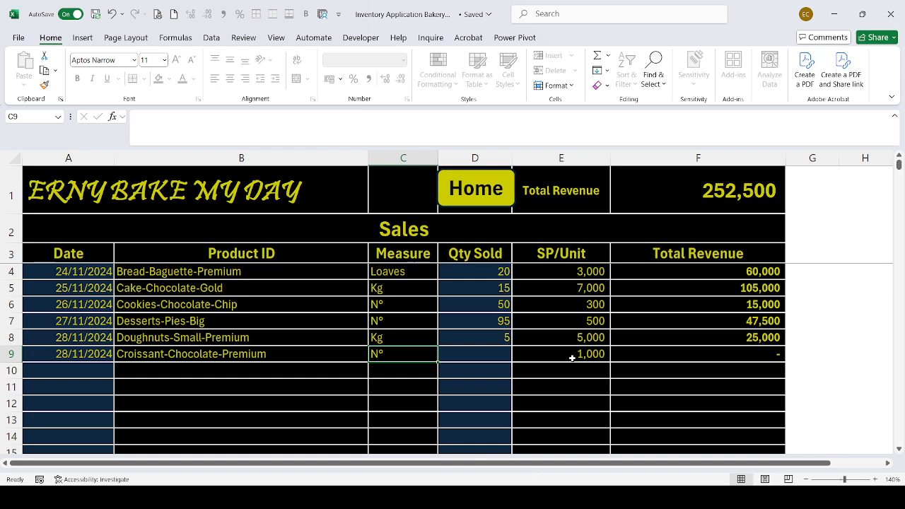
pyautogui.click(494, 357)
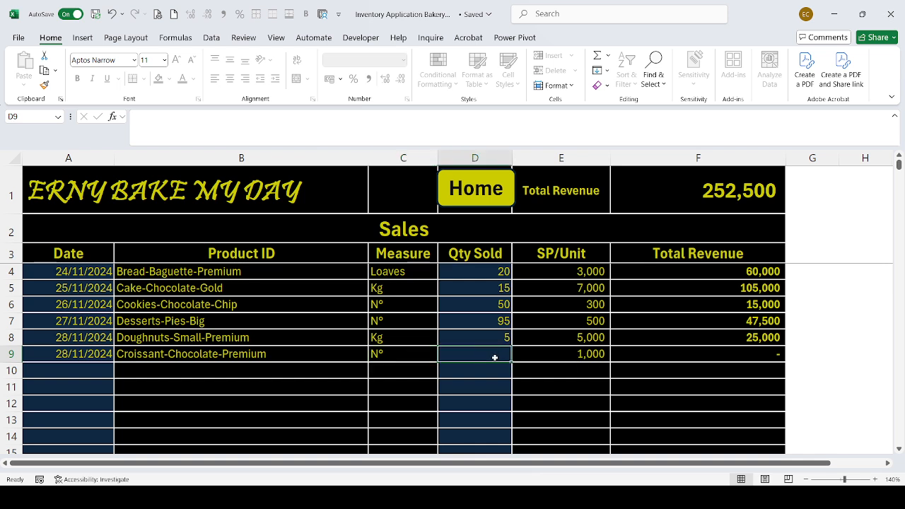
pyautogui.write('40')
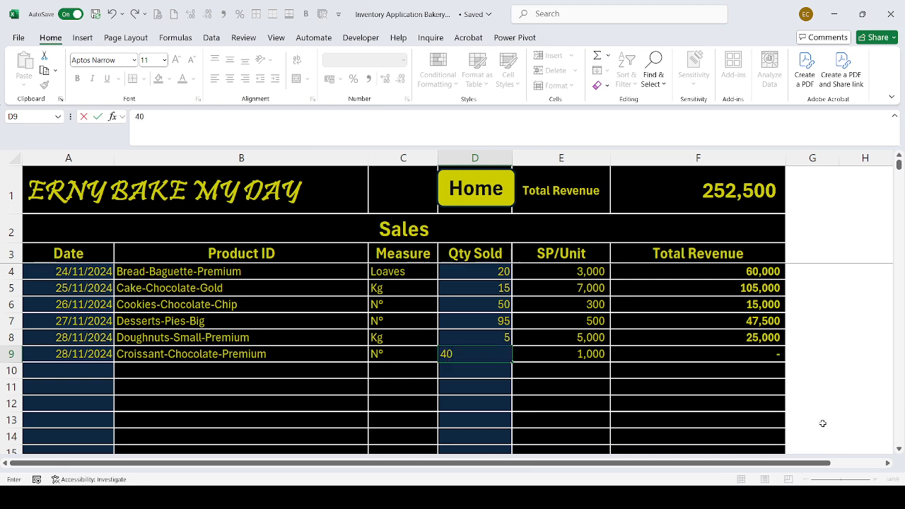
pyautogui.press('Return')
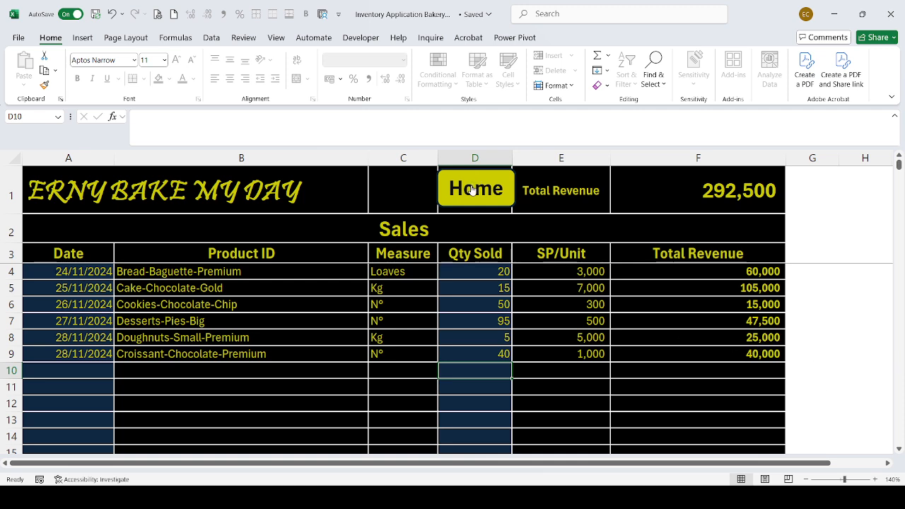
# Step: Review the finished goods and raw material tables on the inventory sheet, then return to the dashboard
pyautogui.click(473, 189)
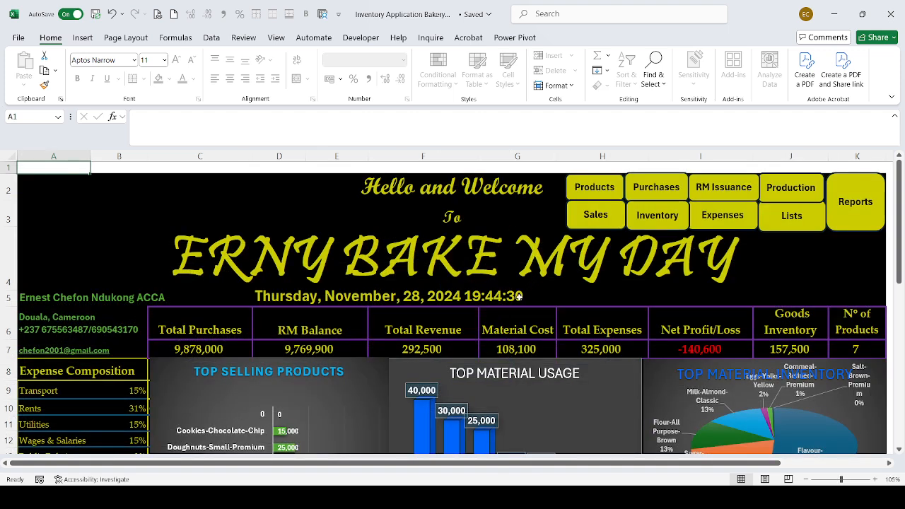
pyautogui.click(653, 221)
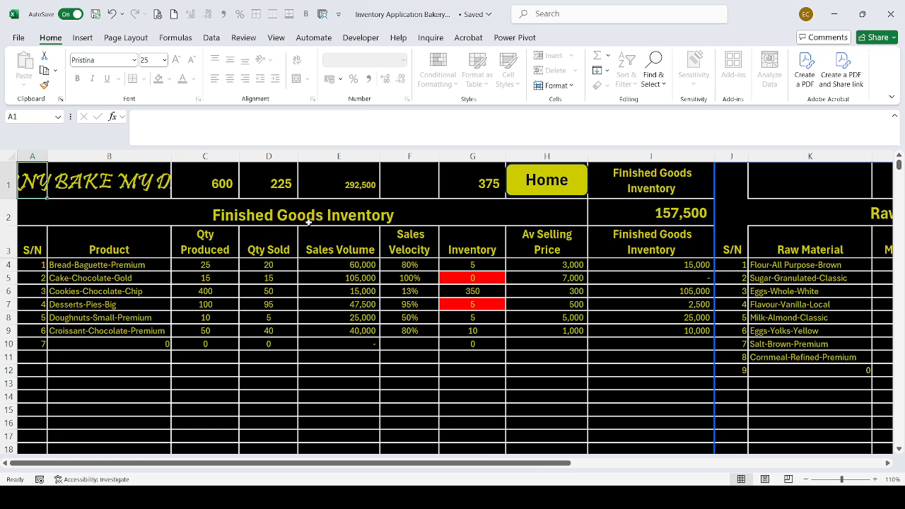
pyautogui.moveTo(460, 464); pyautogui.dragTo(781, 481)
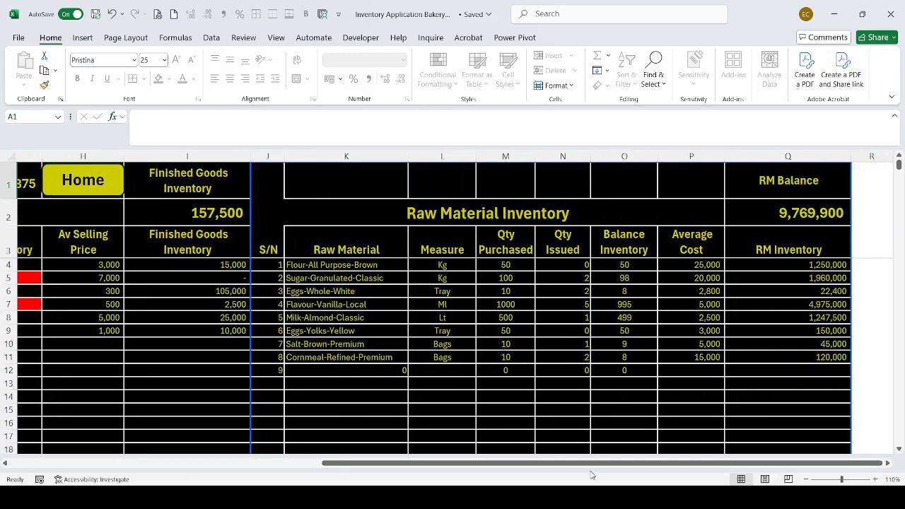
pyautogui.moveTo(606, 467); pyautogui.dragTo(260, 453)
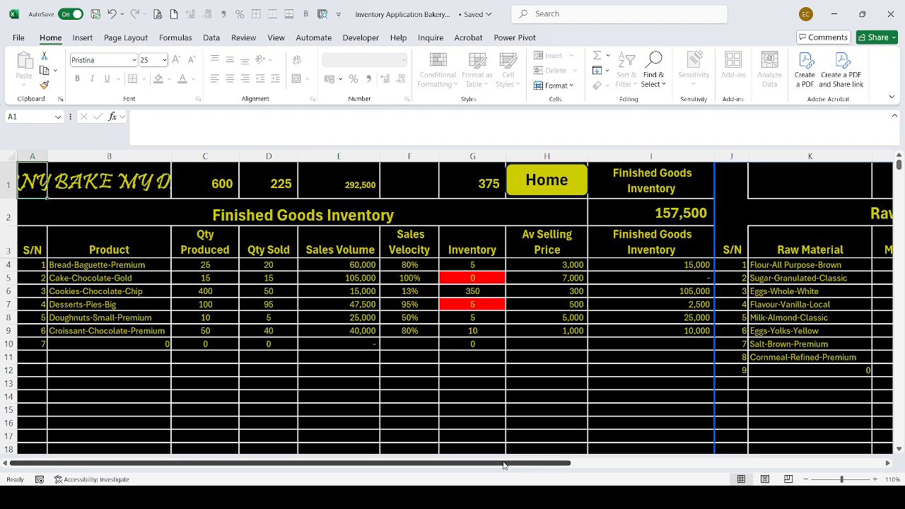
pyautogui.moveTo(504, 465); pyautogui.dragTo(815, 465)
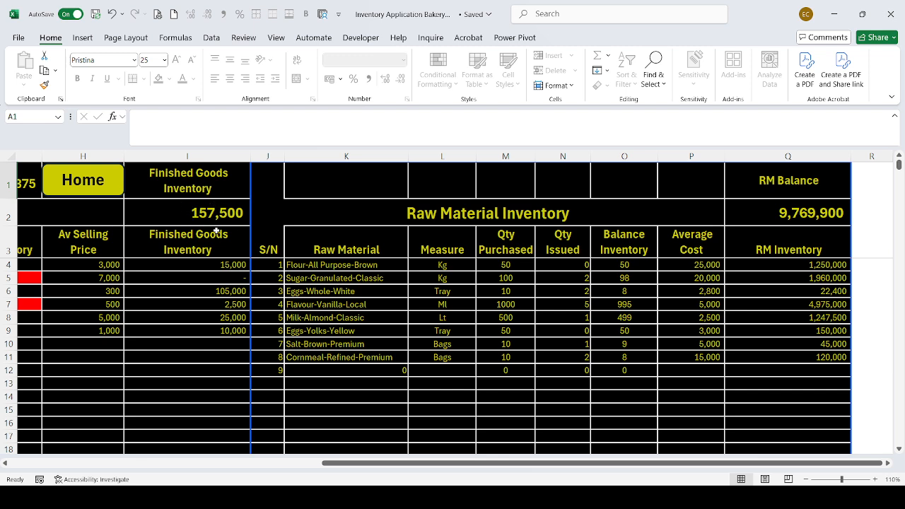
pyautogui.click(80, 186)
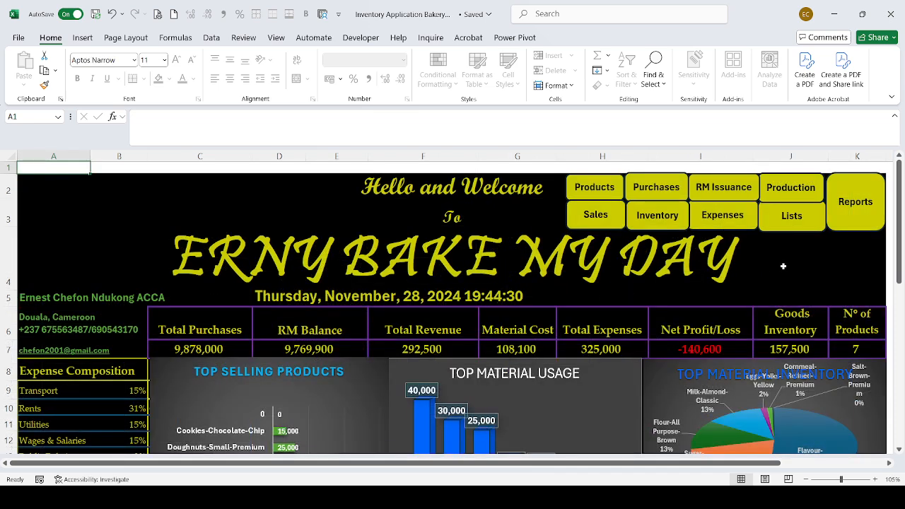
# Step: Open the Expenses sheet and start a row 13 entry dated 28/11/2024 with the description "Payment of insurance"
pyautogui.click(722, 223)
pyautogui.click(70, 418)
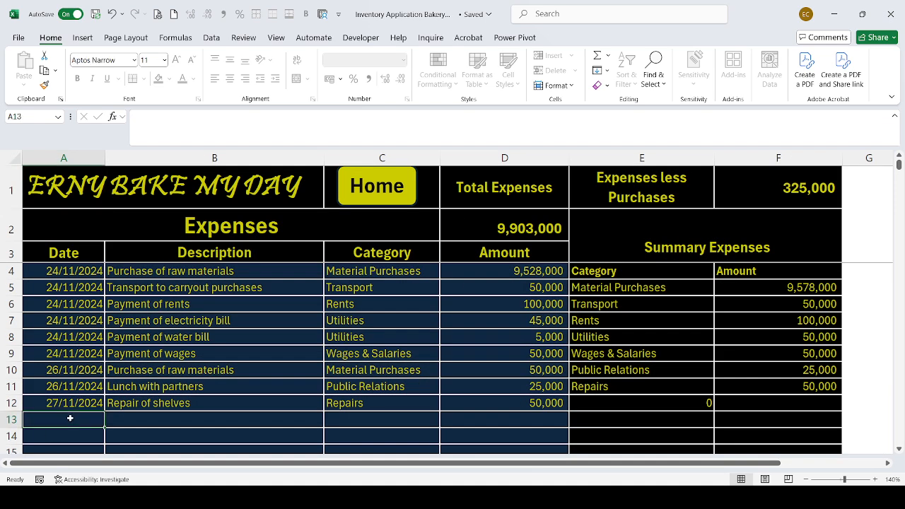
pyautogui.write('28/11/2024')
pyautogui.press('Tab')
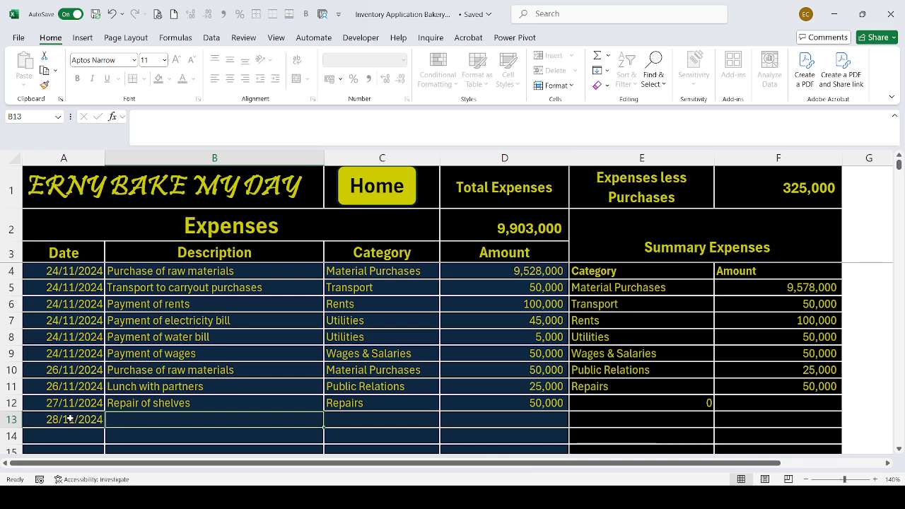
pyautogui.write('Paym')
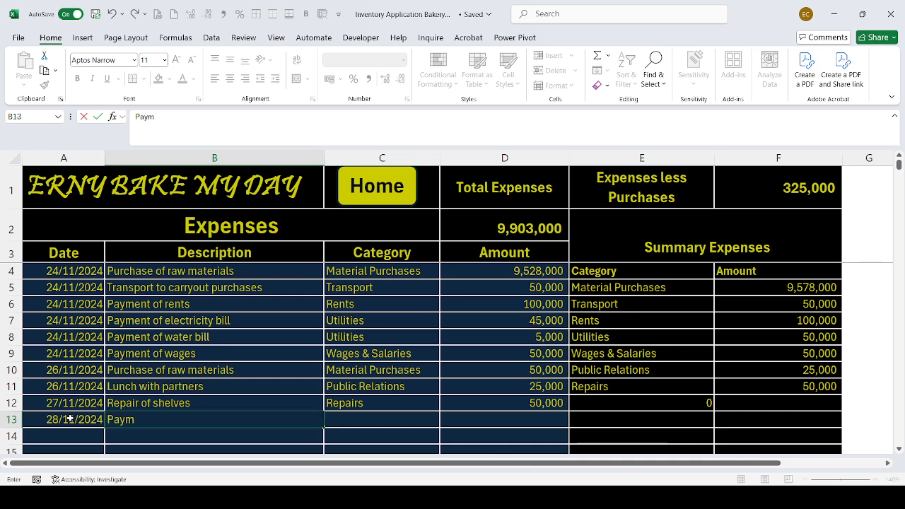
pyautogui.write('ent of insurance')
pyautogui.press('Tab')
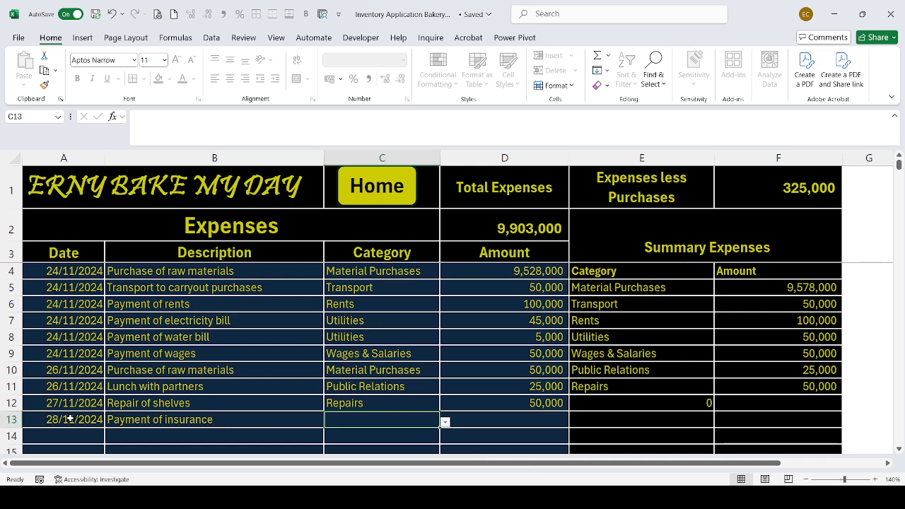
# Step: Complete the row 13 expense entry with category Insurance and amount 50,000
pyautogui.write('Insuranv')
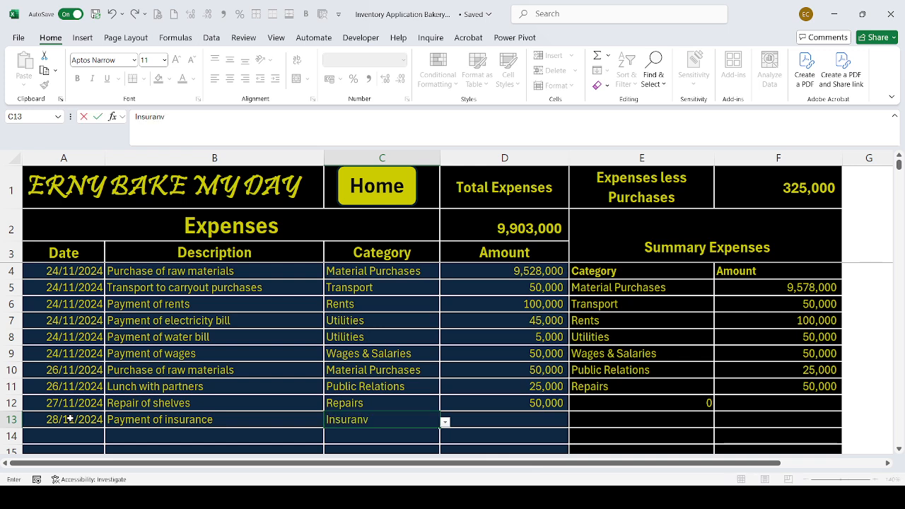
pyautogui.press('BackSpace')
pyautogui.write('ce')
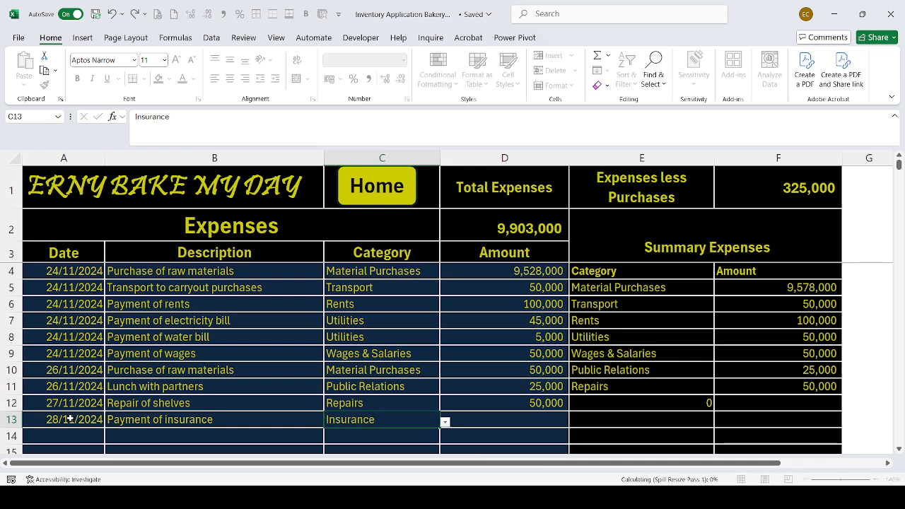
pyautogui.press('Tab')
pyautogui.write('500000')
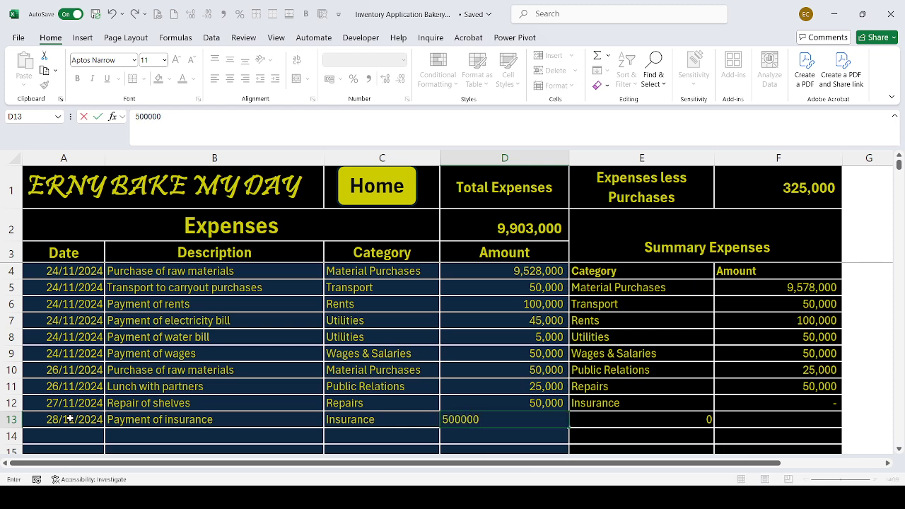
pyautogui.press('BackSpace')
pyautogui.press('Return')
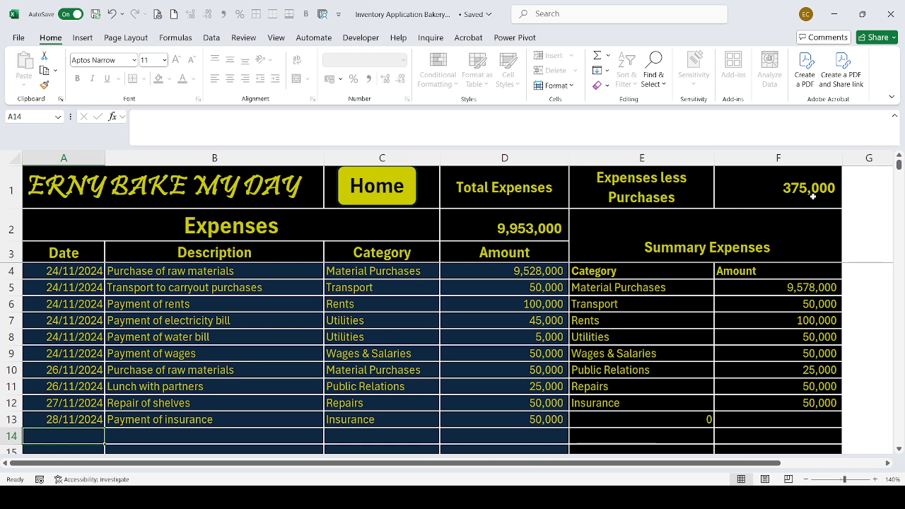
# Step: Review the product and expense category lists on the Lists sheet, then open the Reports sheet
pyautogui.click(378, 191)
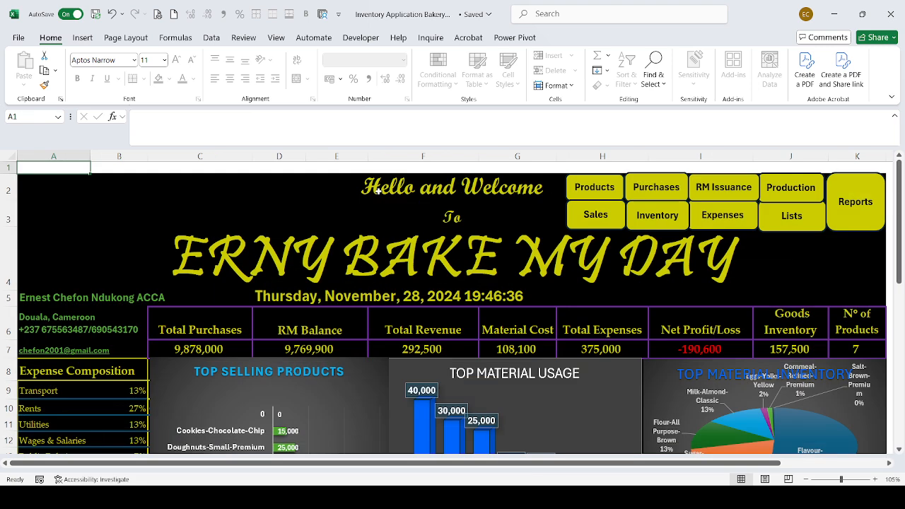
pyautogui.click(798, 222)
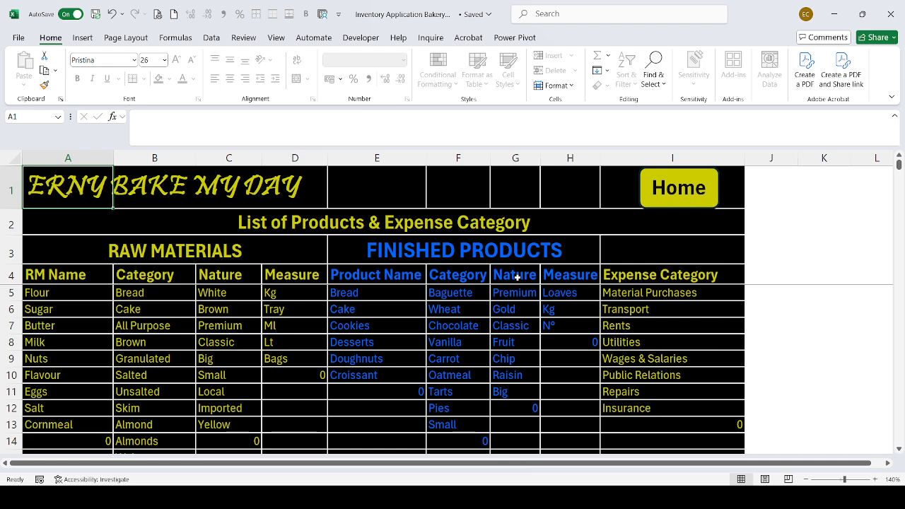
pyautogui.click(685, 193)
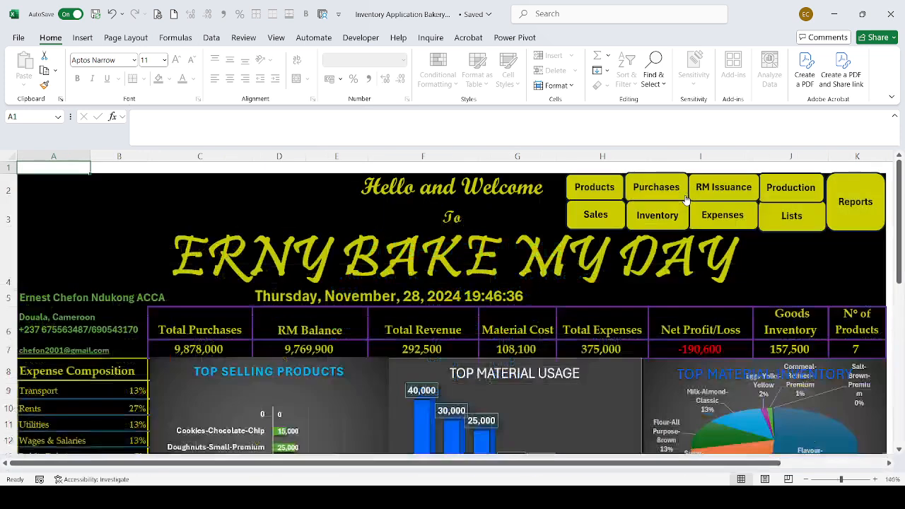
pyautogui.click(855, 205)
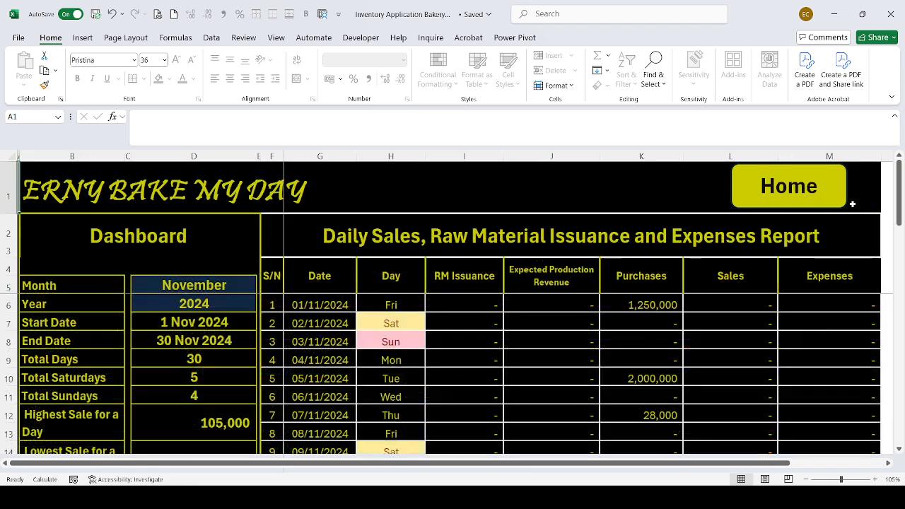
# Step: Set the report's month to January and year to 2027, and look through the daily rows
pyautogui.click(211, 284)
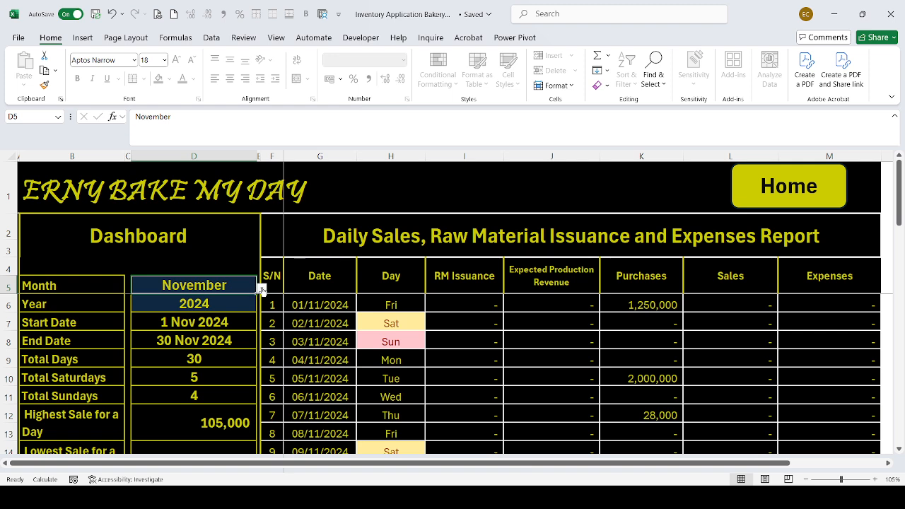
pyautogui.click(162, 306)
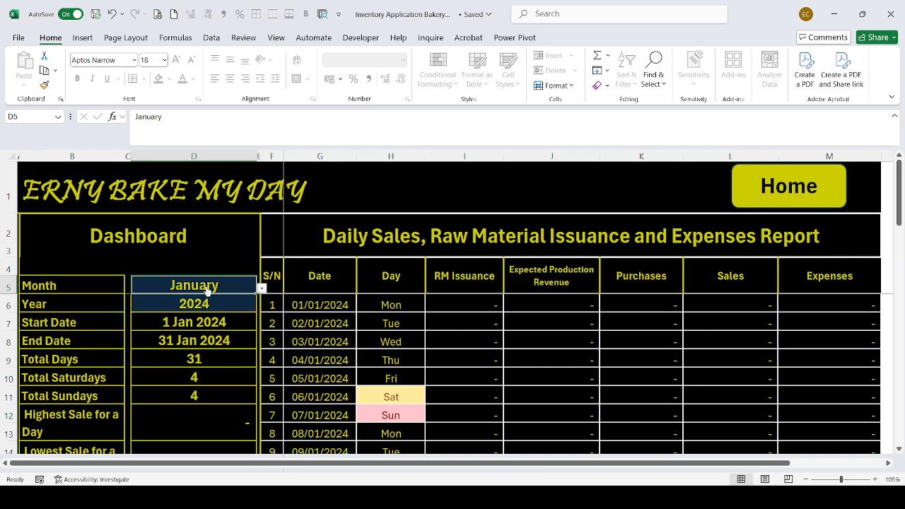
pyautogui.click(242, 311)
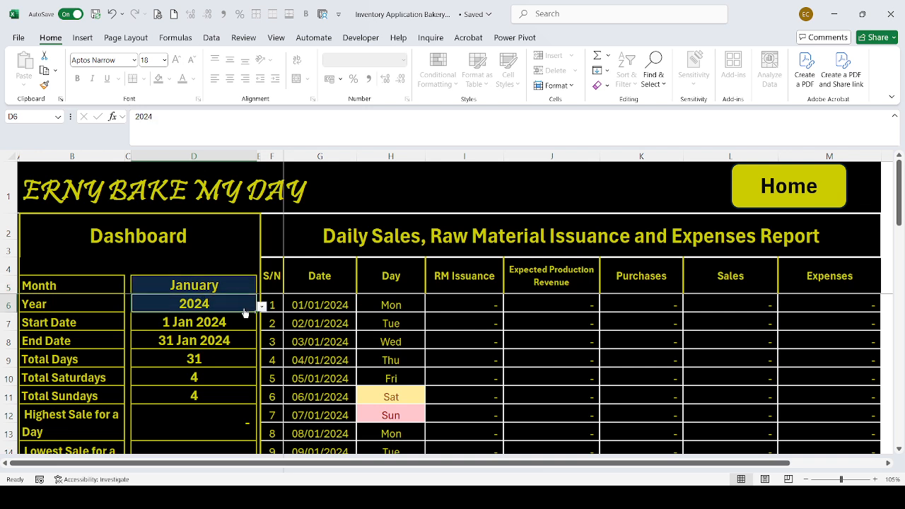
pyautogui.click(162, 349)
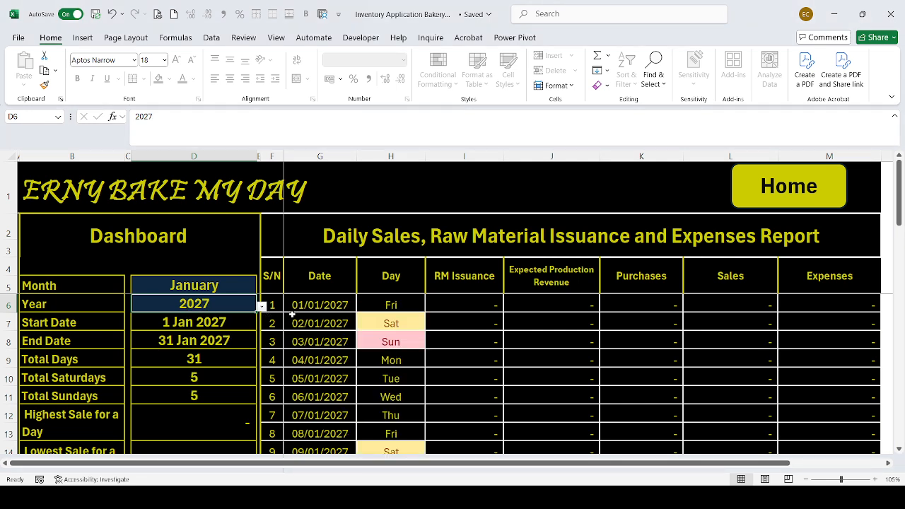
pyautogui.scroll(-6, 344, 370)
pyautogui.scroll(-4, 418, 401)
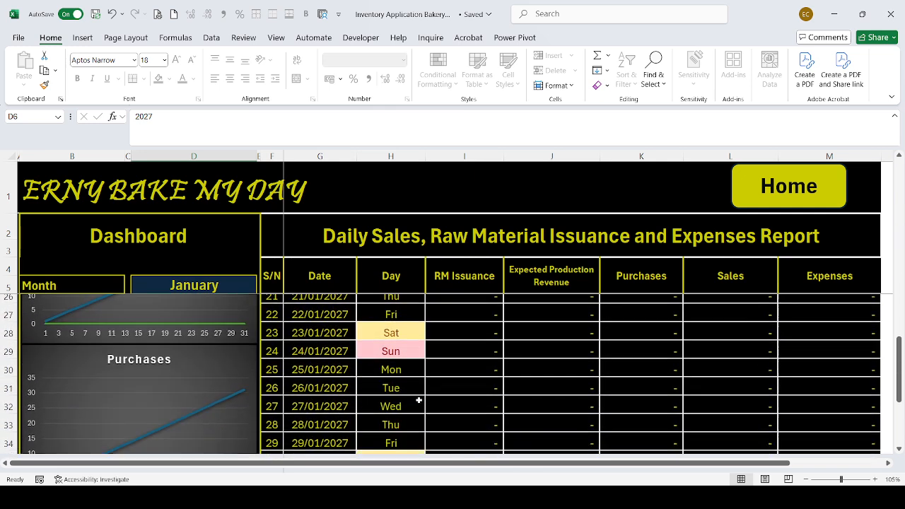
pyautogui.scroll(10, 417, 410)
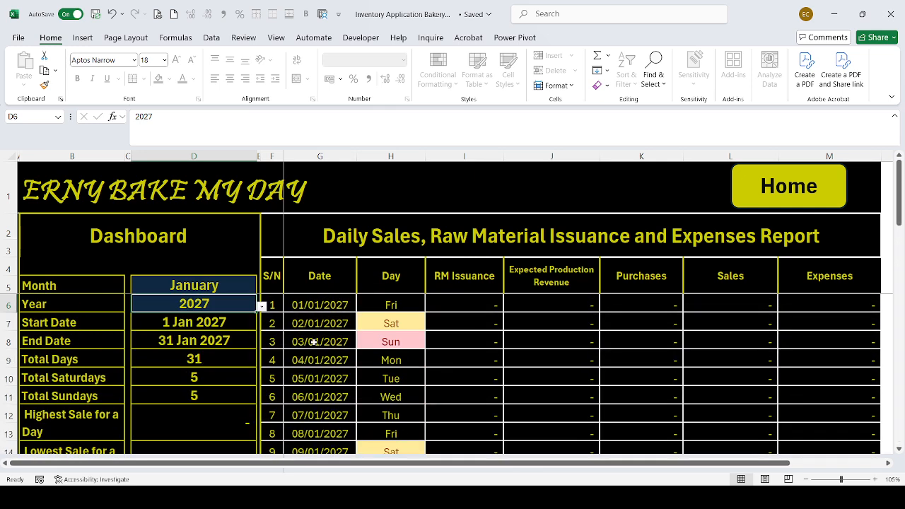
# Step: Set the report's year to 2024 and its month to November
pyautogui.click(261, 306)
pyautogui.click(173, 319)
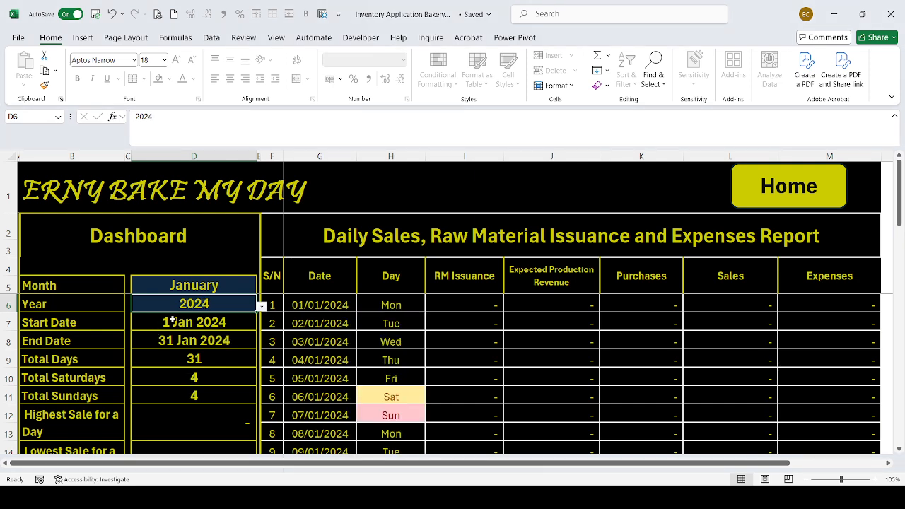
pyautogui.click(235, 285)
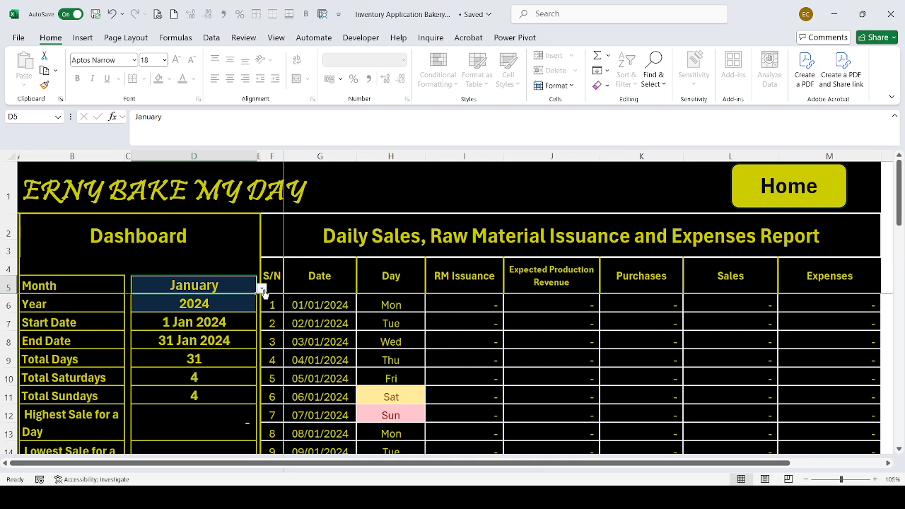
pyautogui.click(262, 290)
pyautogui.click(156, 316)
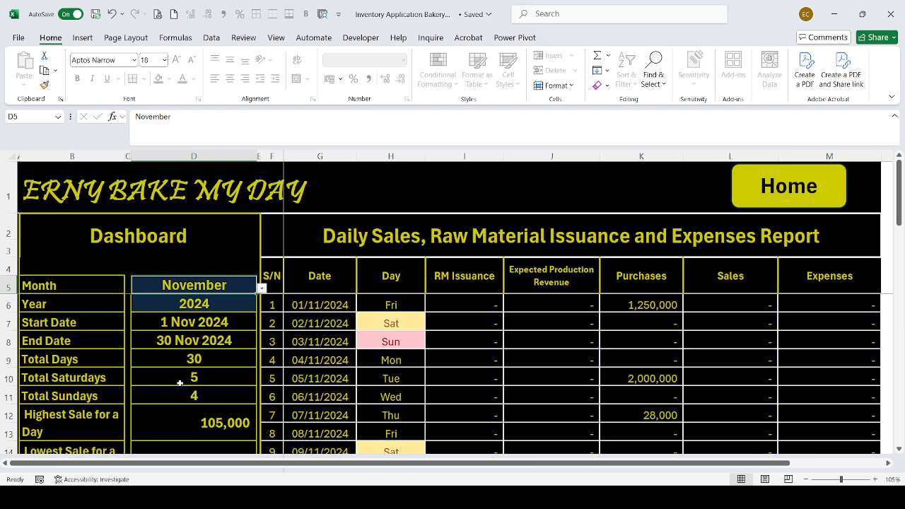
# Step: Examine the November 2024 summary figures for sales, purchases and expenses, and the charts below them
pyautogui.scroll(-2, 181, 378)
pyautogui.scroll(1, 188, 376)
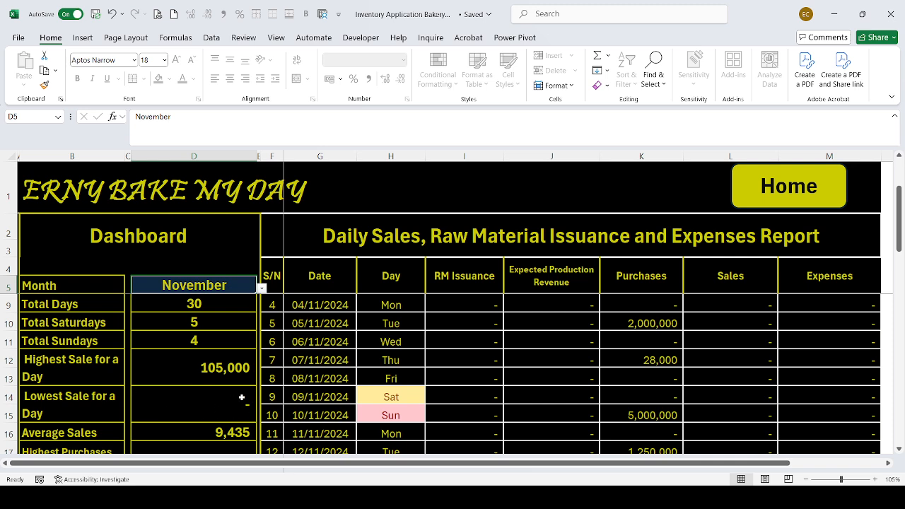
pyautogui.scroll(-1, 198, 408)
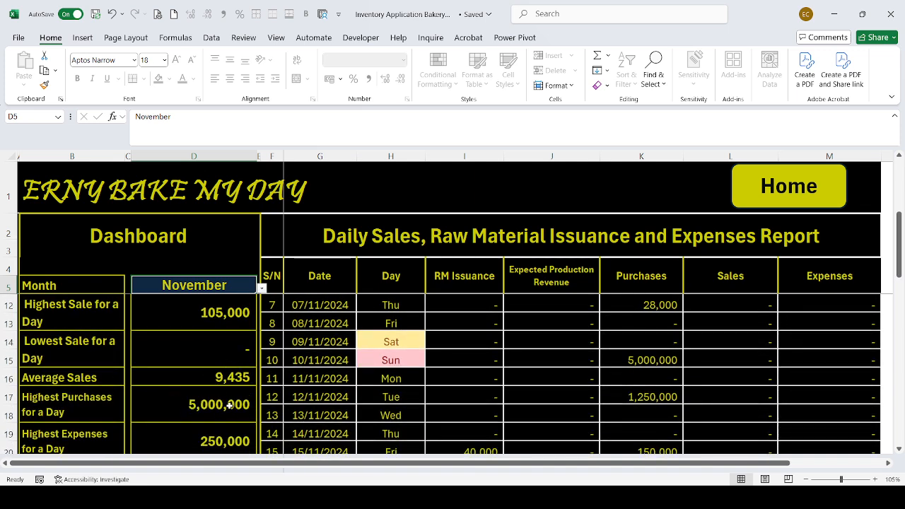
pyautogui.scroll(-1, 221, 405)
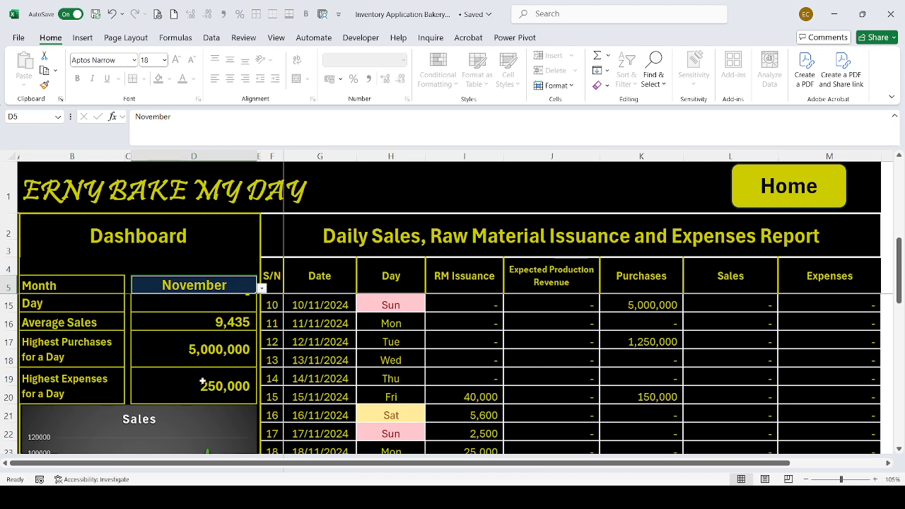
pyautogui.scroll(-1, 212, 386)
pyautogui.scroll(-2, 212, 386)
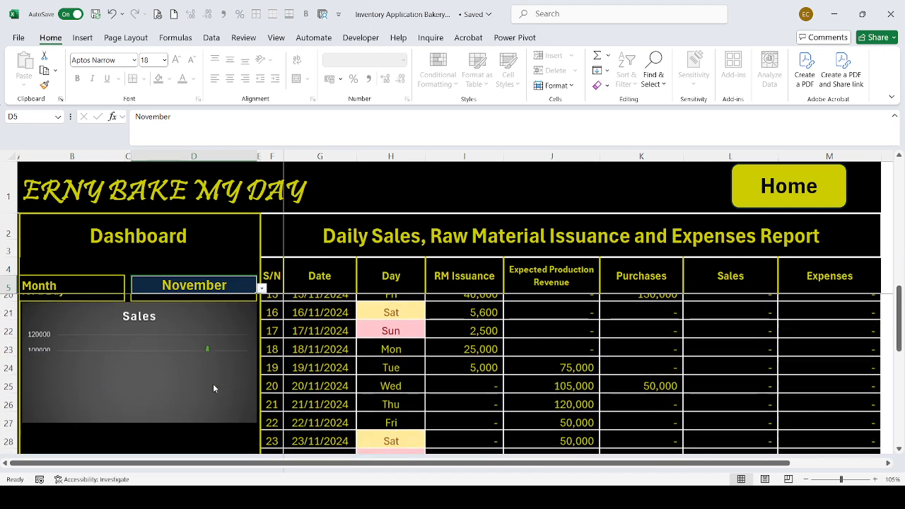
pyautogui.scroll(1, 243, 389)
pyautogui.scroll(5, 244, 388)
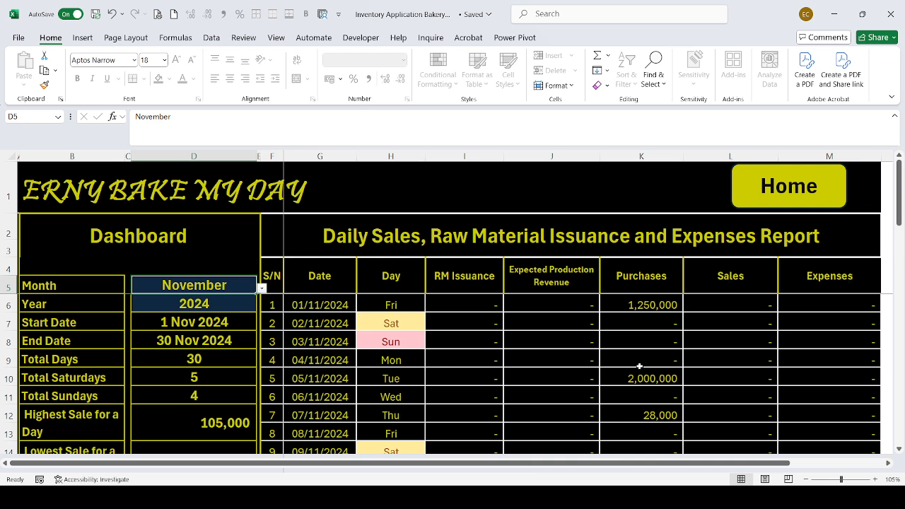
# Step: Check the dates and costs on the raw material Purchases sheet, then return to the Reports sheet
pyautogui.click(790, 191)
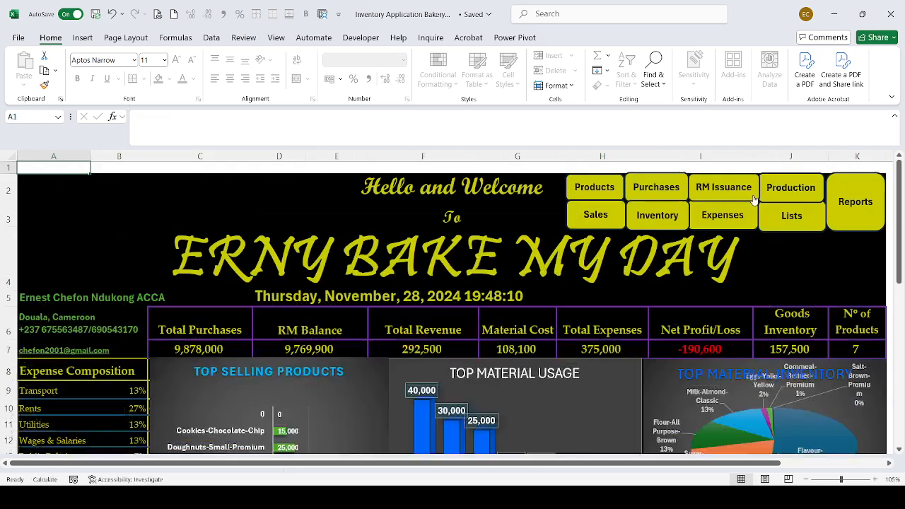
pyautogui.click(656, 188)
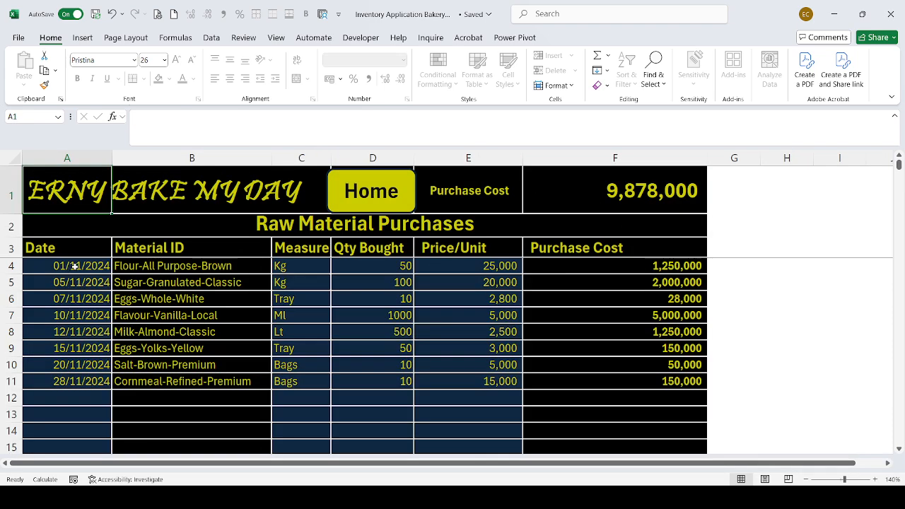
pyautogui.click(385, 203)
pyautogui.click(853, 224)
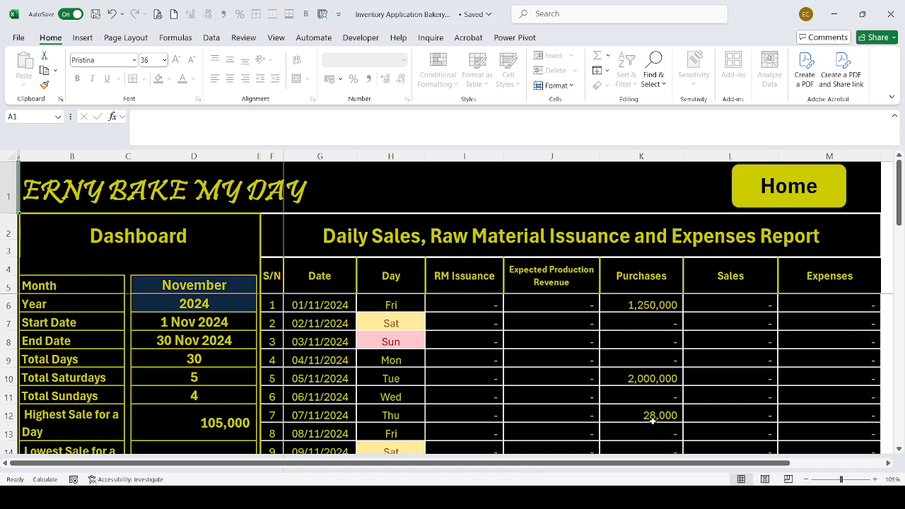
# Step: Examine the November daily report rows for raw material issuance, expected production revenue, purchases, sales and expenses
pyautogui.scroll(-3, 579, 416)
pyautogui.scroll(2, 584, 397)
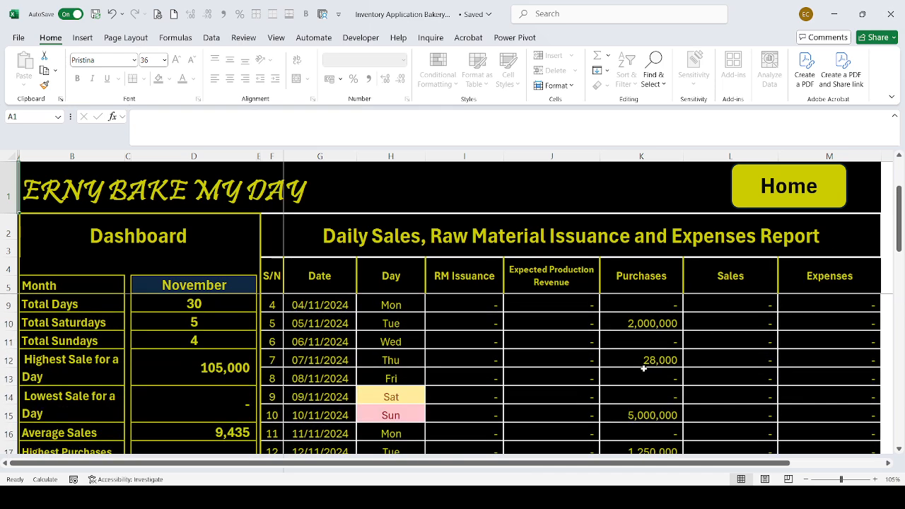
pyautogui.scroll(-3, 650, 361)
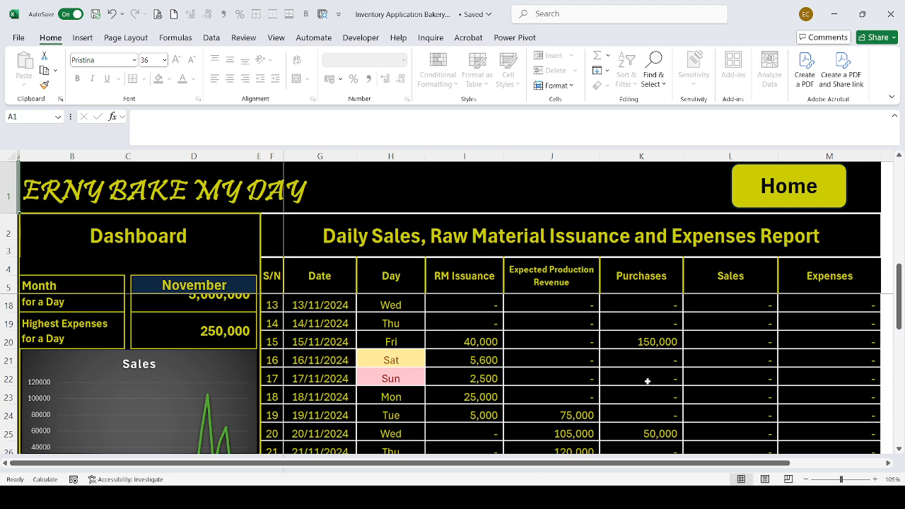
pyautogui.scroll(-3, 647, 381)
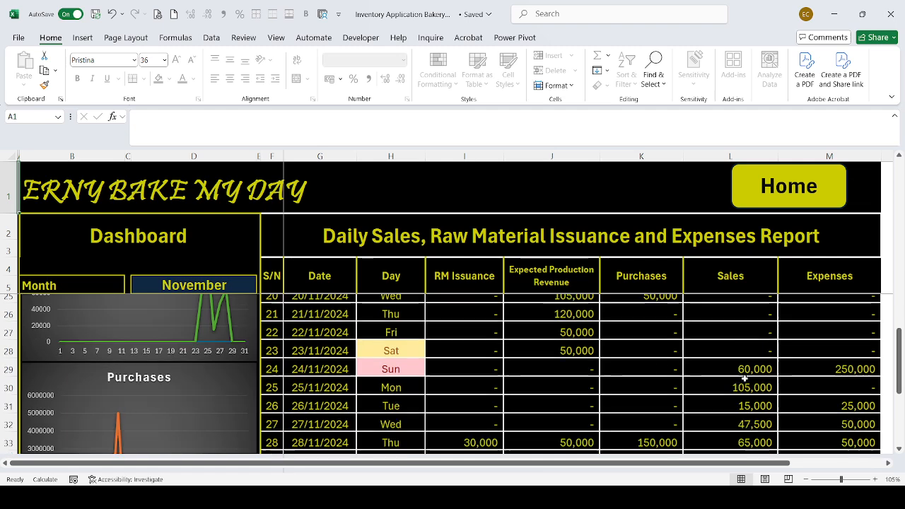
pyautogui.scroll(-1, 745, 379)
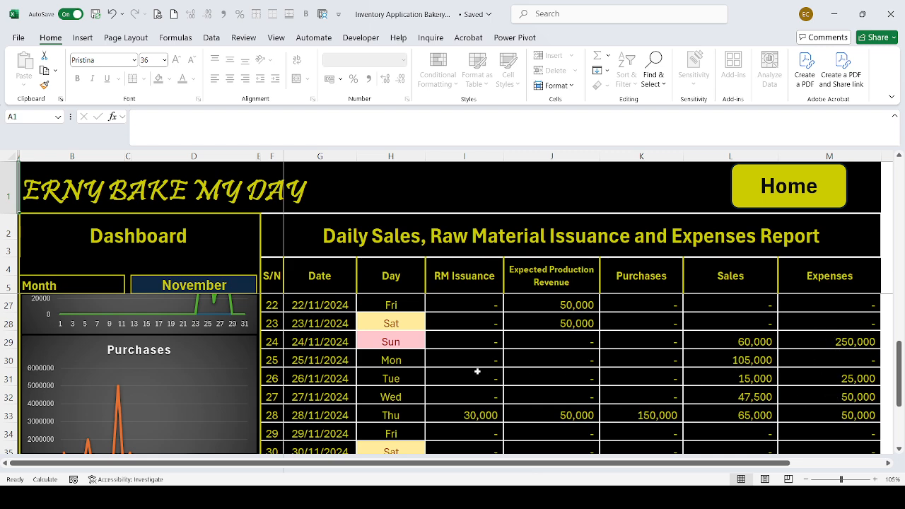
pyautogui.scroll(3, 186, 352)
pyautogui.scroll(-1, 187, 353)
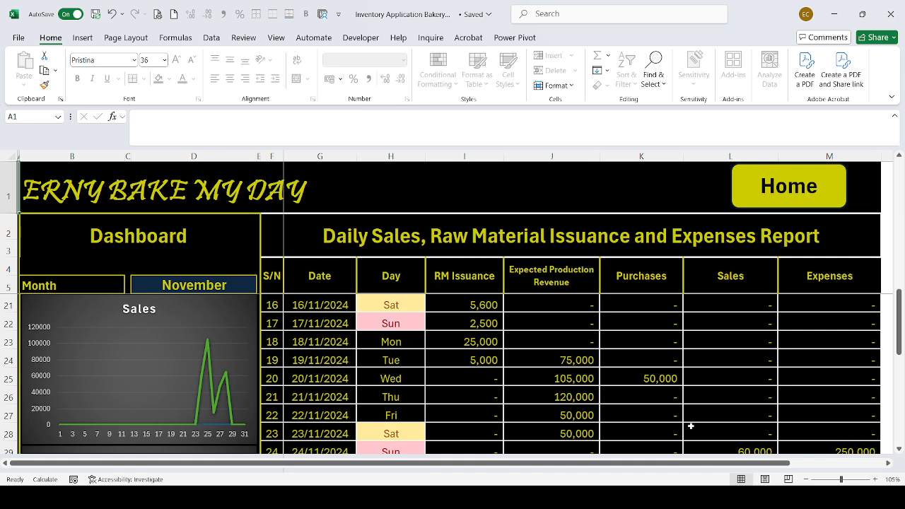
pyautogui.scroll(-1, 702, 390)
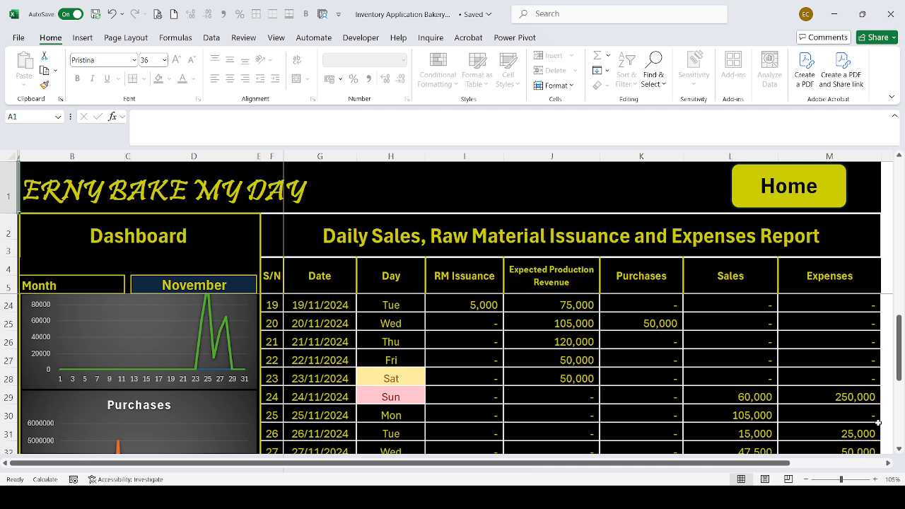
# Step: Review the early November rows of the daily report, checking the dates and the Purchases column
pyautogui.scroll(6, 654, 390)
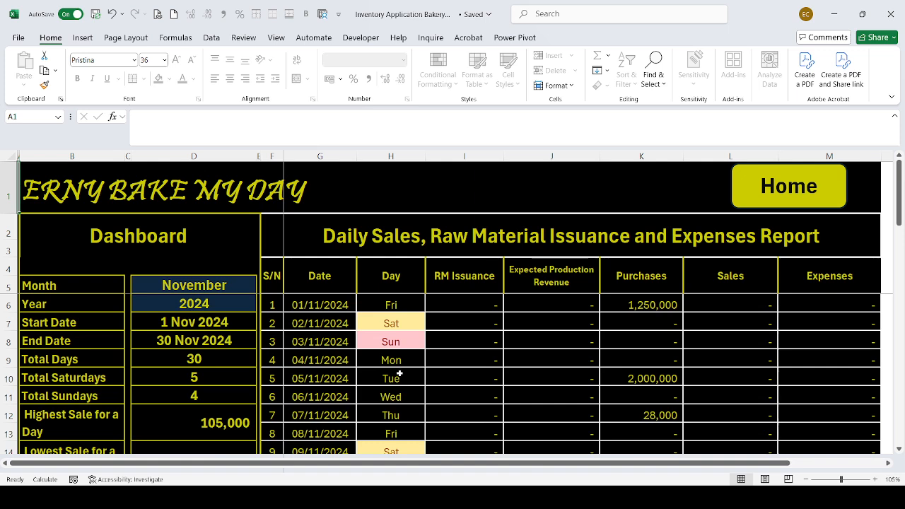
pyautogui.scroll(-1, 167, 344)
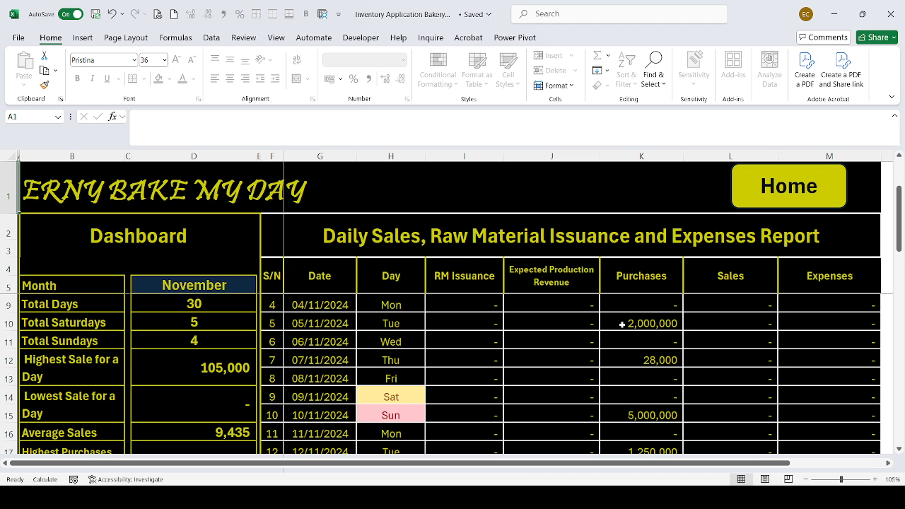
pyautogui.scroll(1, 691, 347)
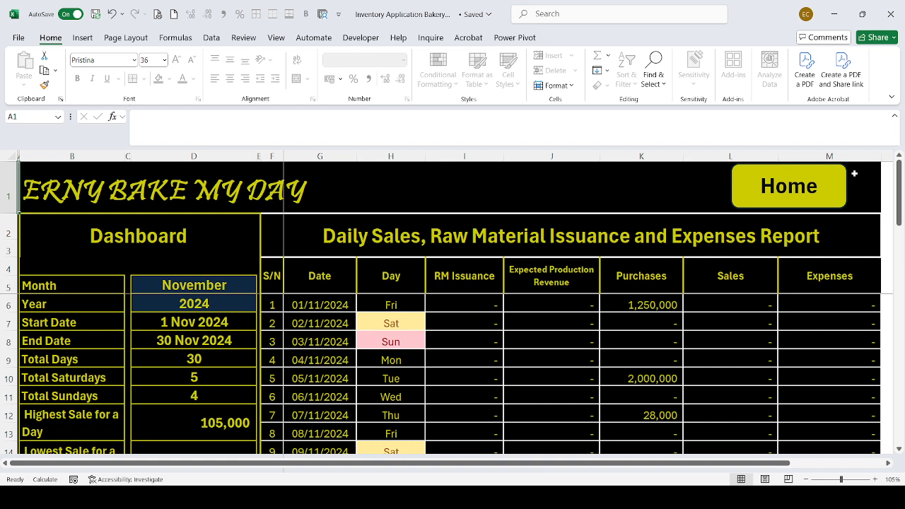
# Step: Return to the Home sheet and examine its summary totals, expense composition and charts for product sales, material usage, material inventory and sales velocity
pyautogui.click(788, 190)
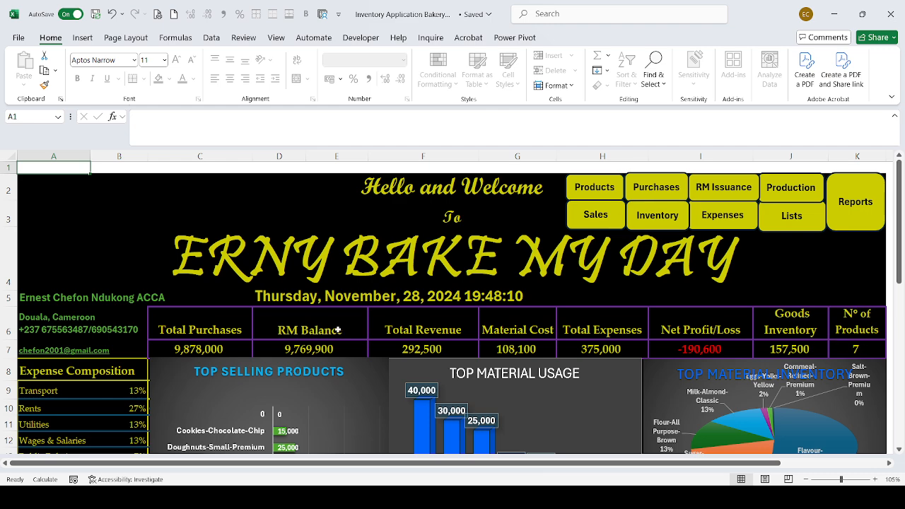
pyautogui.scroll(-2, 344, 351)
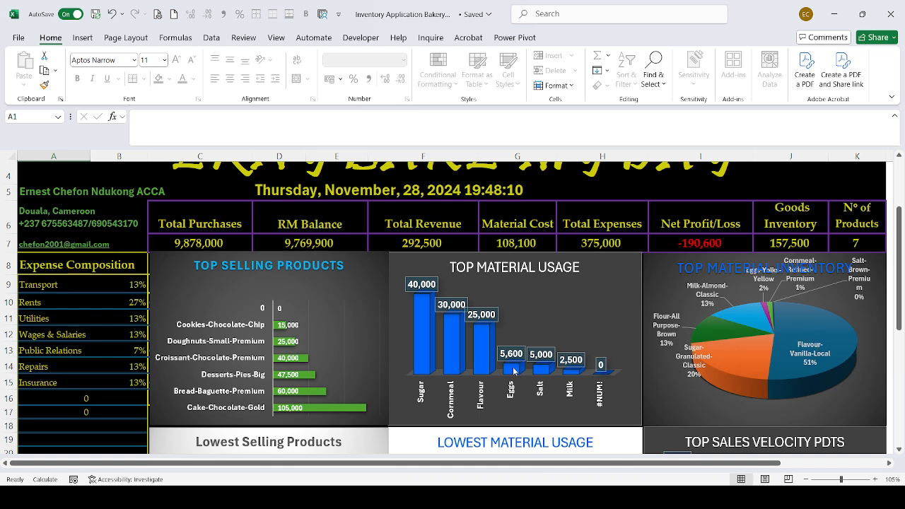
pyautogui.scroll(-3, 416, 344)
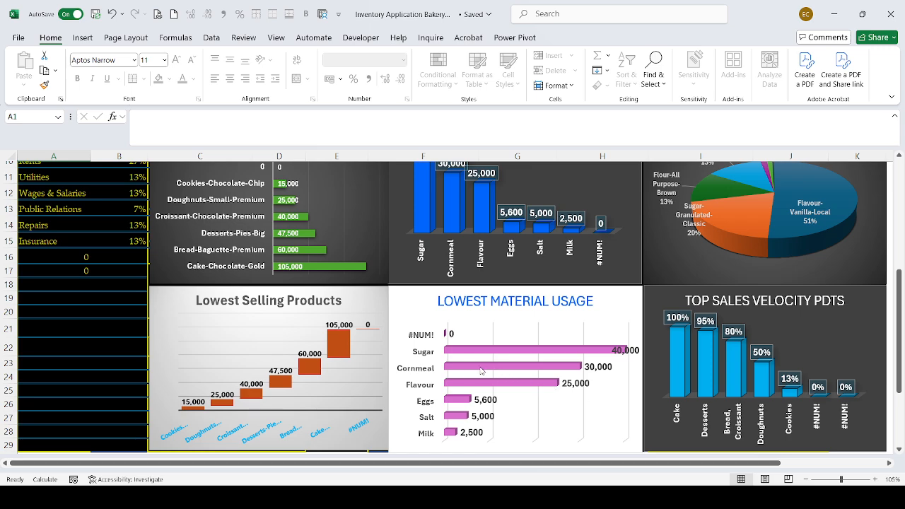
pyautogui.scroll(3, 405, 364)
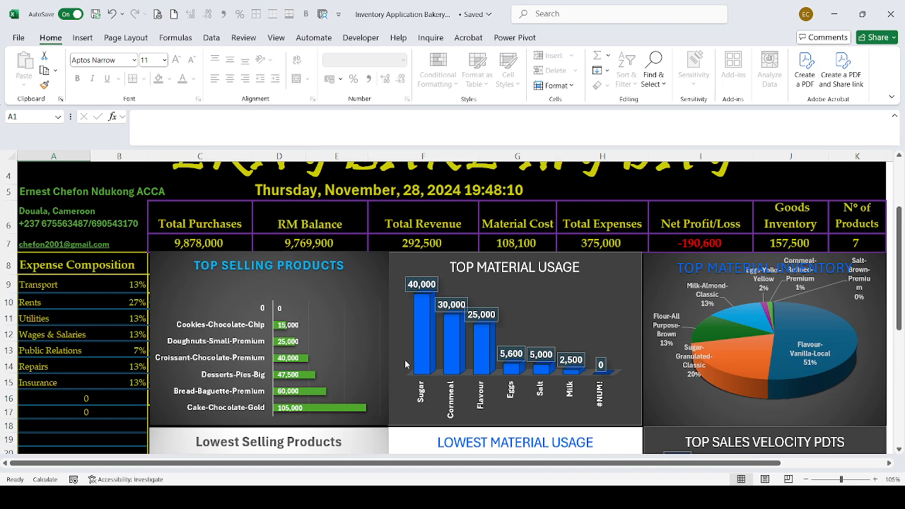
pyautogui.scroll(2, 418, 363)
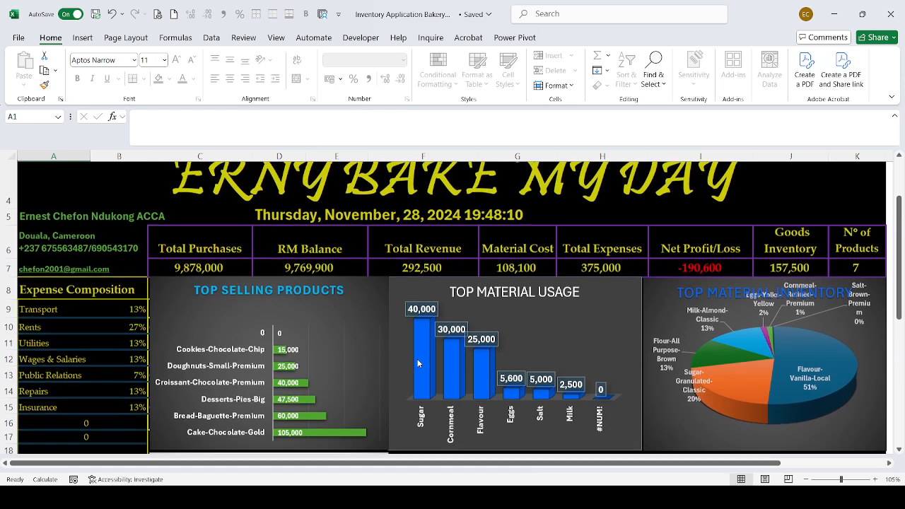